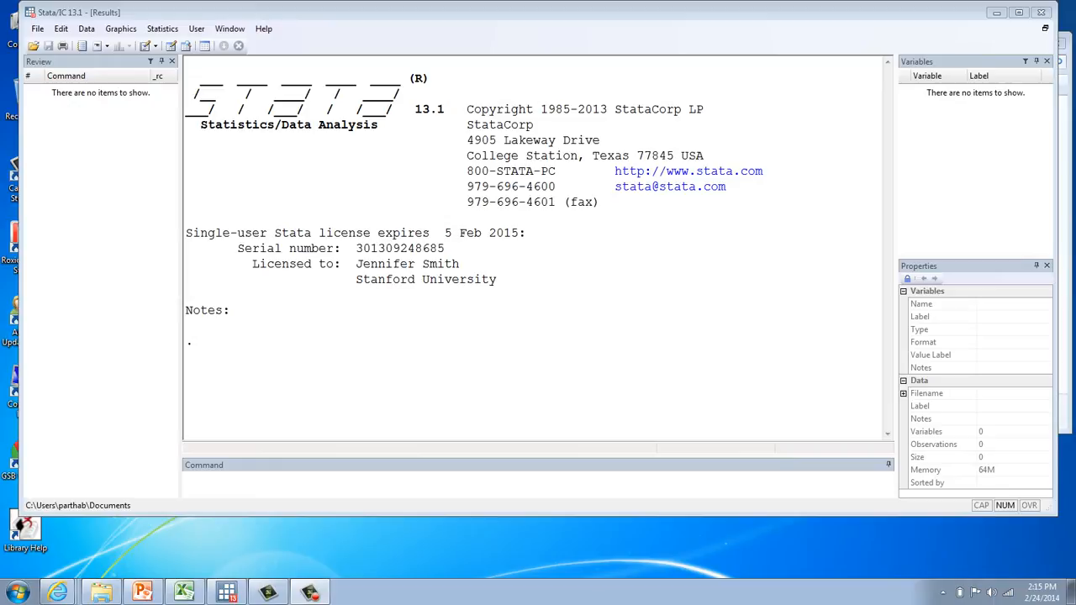
Switch to the cars.xlsx workbook in Excel and copy the entire data table on Sheet1
left_click(185, 593)
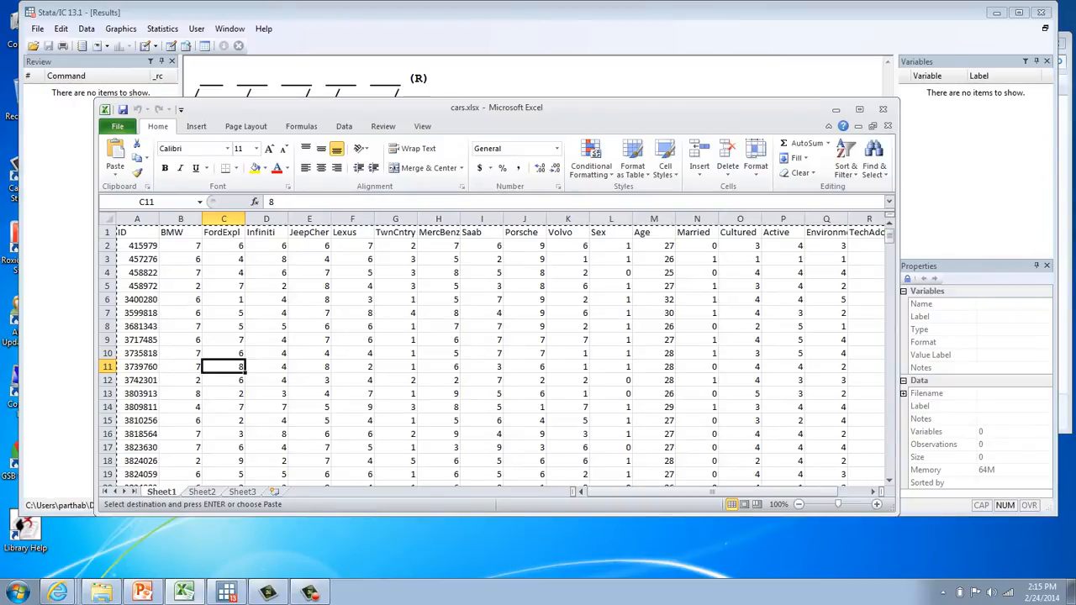
left_click_drag(497, 108, 535, 76)
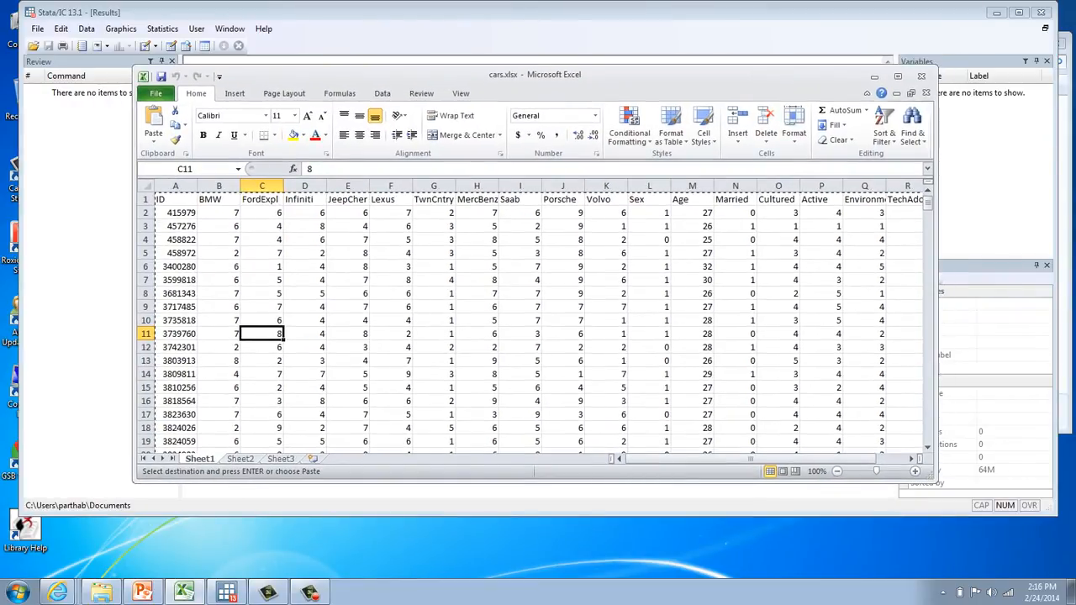
key("ctrl+a")
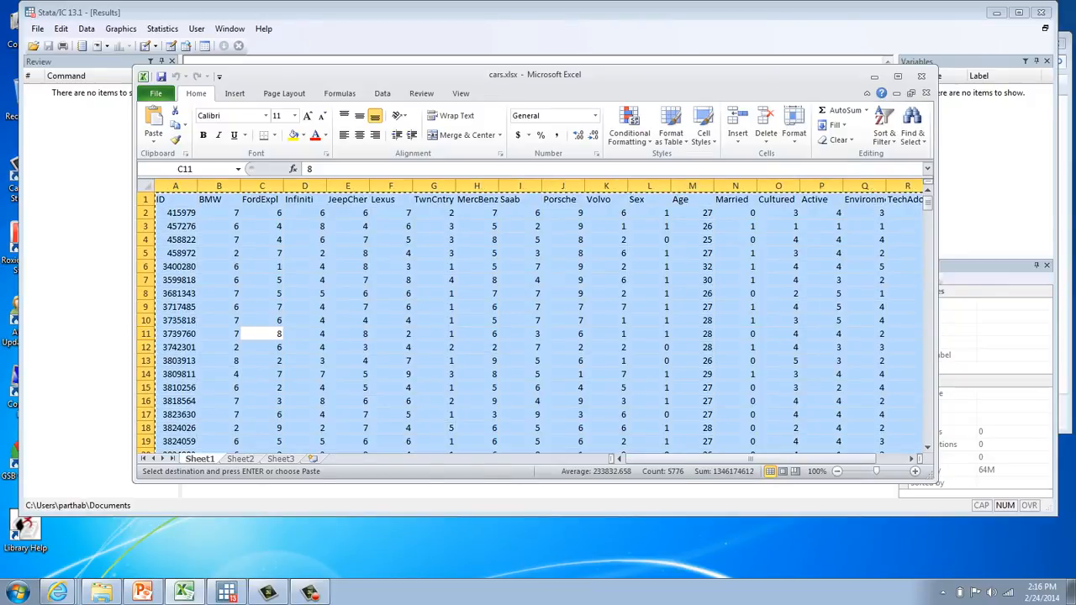
Switch to Stata and paste the copied car data into the Data Editor, treating the first row as variable names
key("alt+Tab")
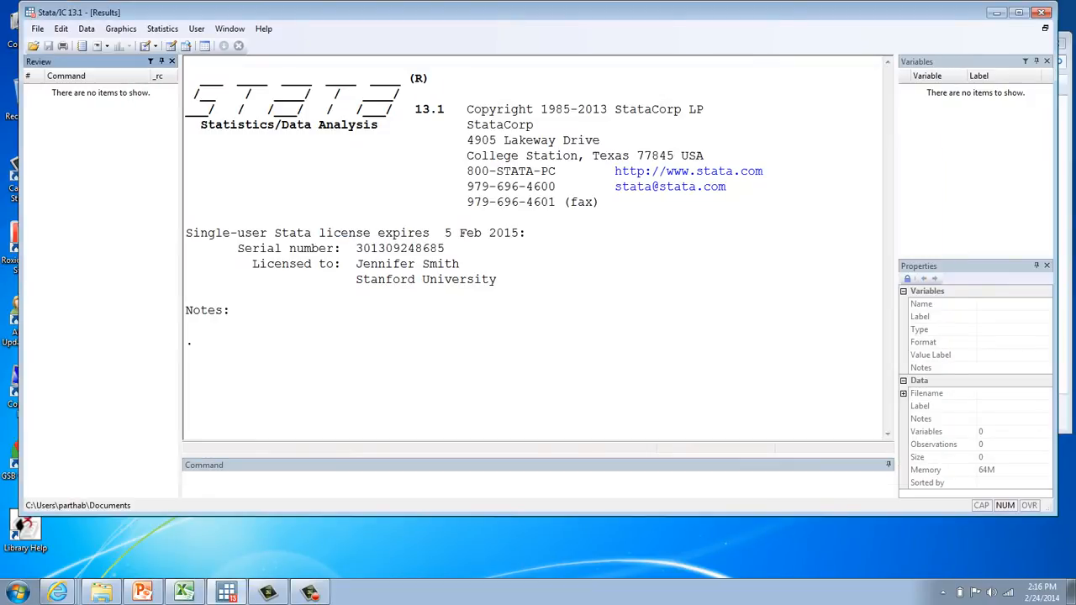
left_click(171, 45)
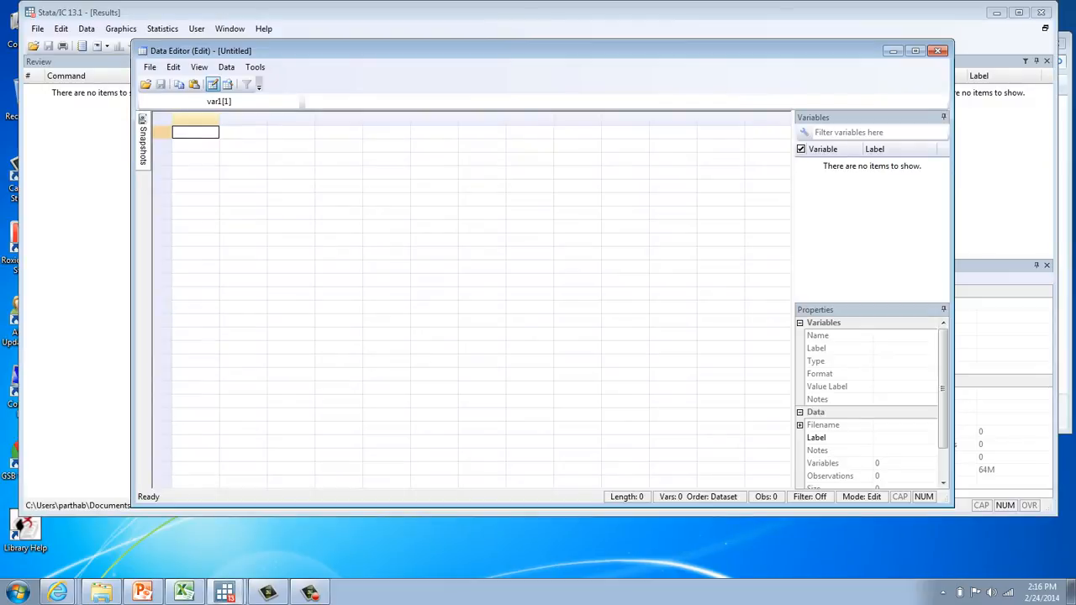
key("ctrl+v")
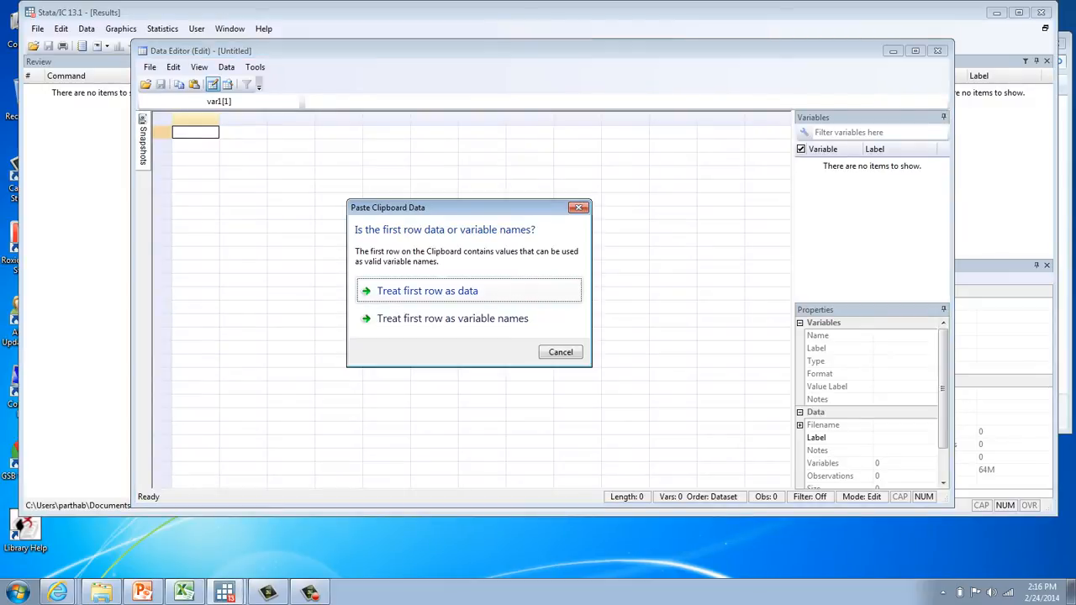
left_click(452, 317)
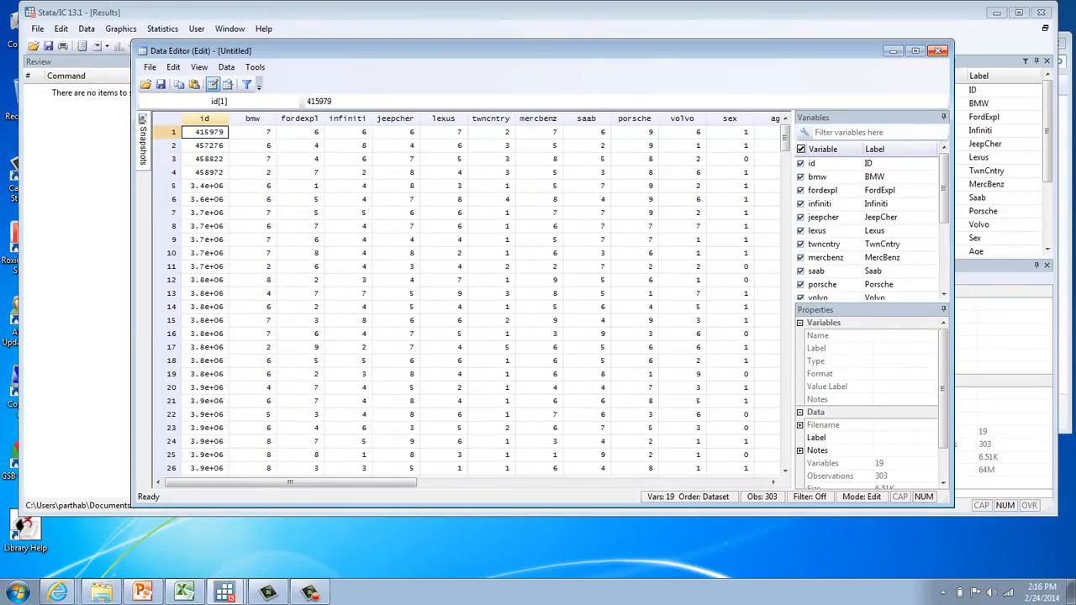
left_click(939, 50)
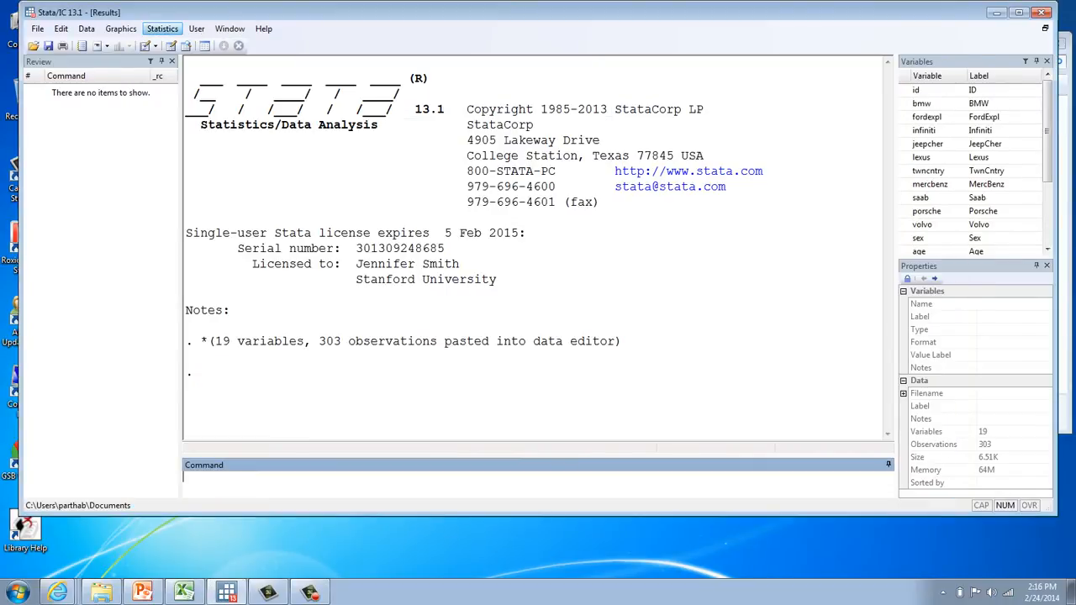
Run a Ward's linkage cluster analysis on the variables bmw-volvo with the L2 (Euclidean) dissimilarity measure
left_click(162, 29)
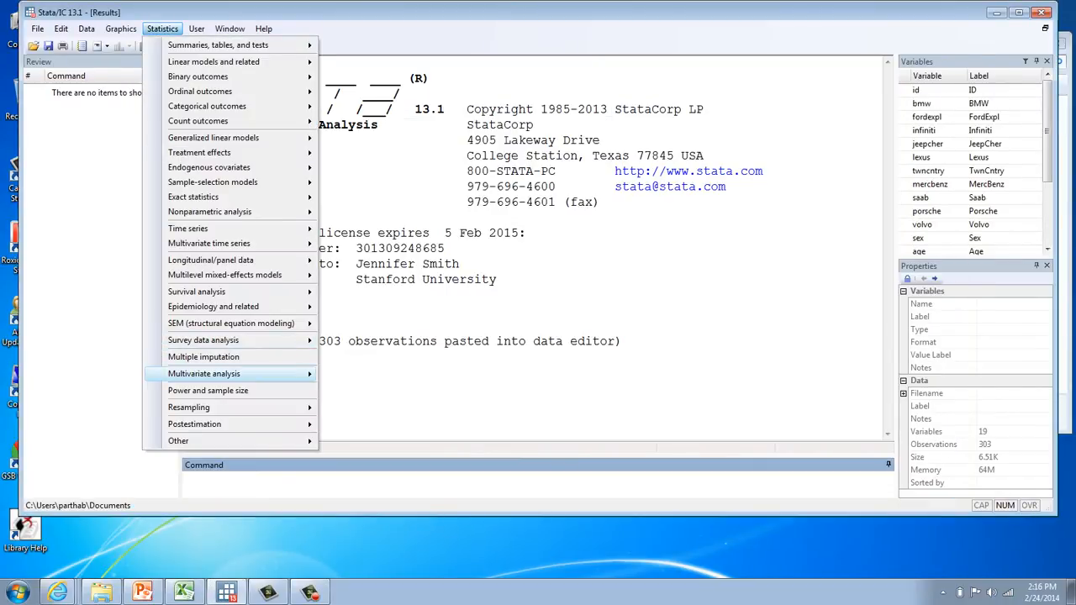
mouse_move(244, 373)
mouse_move(386, 405)
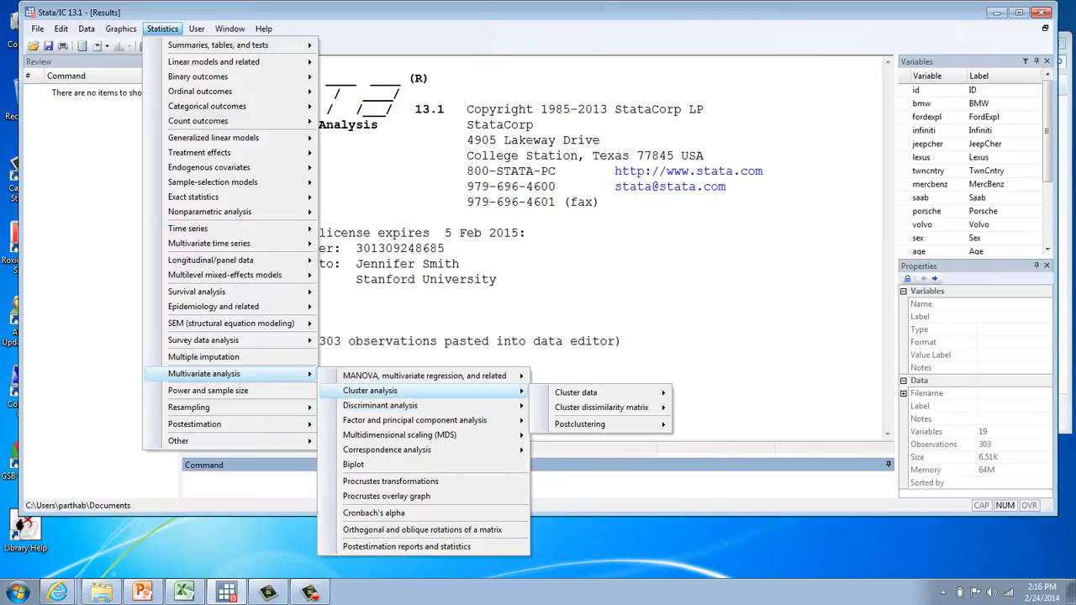
mouse_move(602, 407)
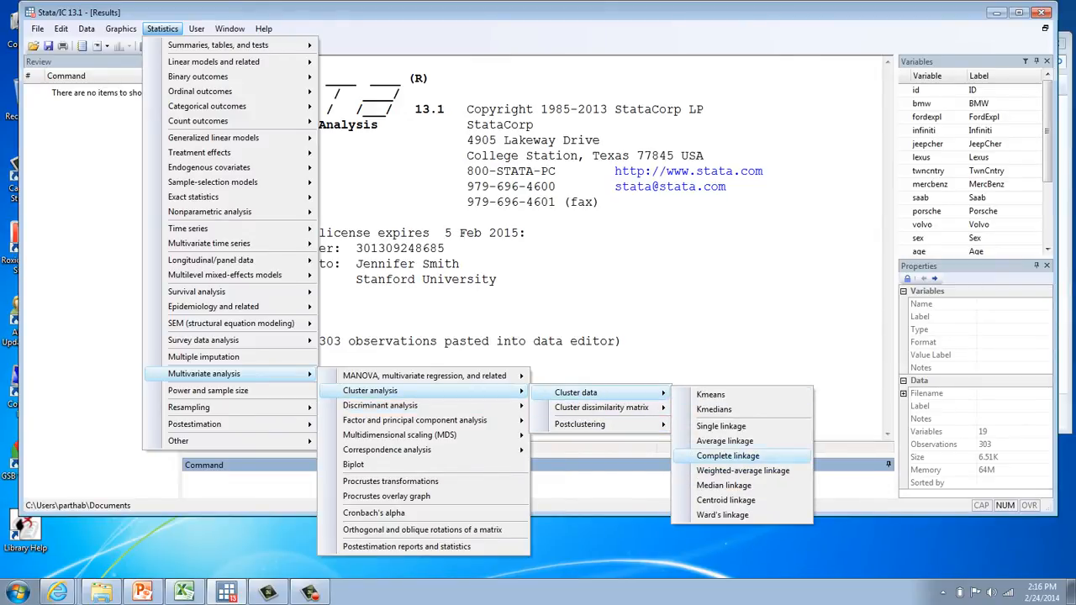
left_click(722, 514)
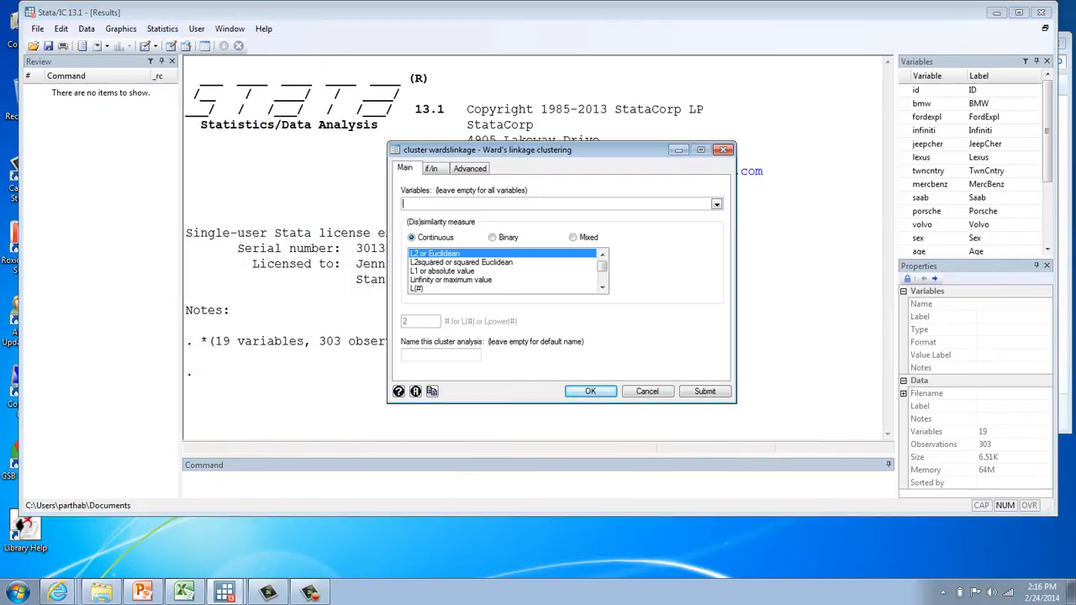
type("bmw-volvo")
key("Return")
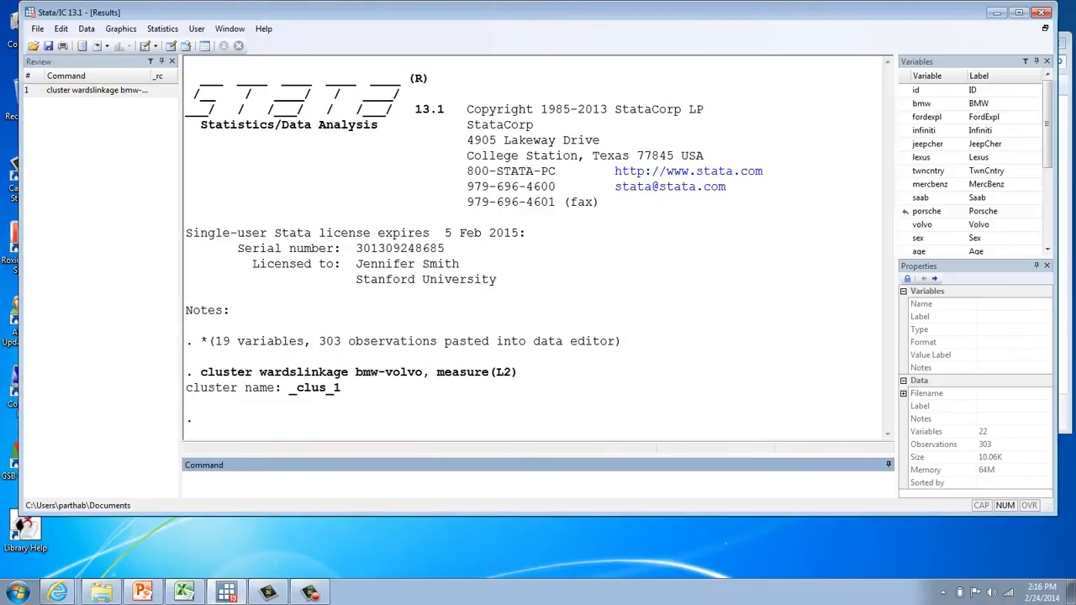
scroll(905, 225, "down", 3)
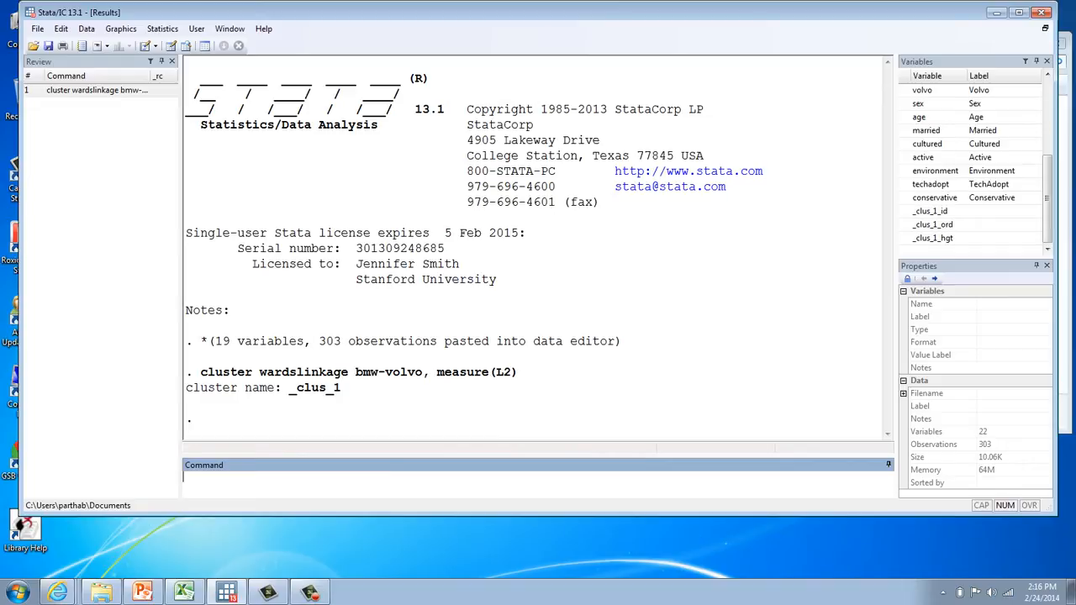
Plot a dendrogram of the _clus_1 cluster analysis limited to the top 10 branches
left_click(162, 28)
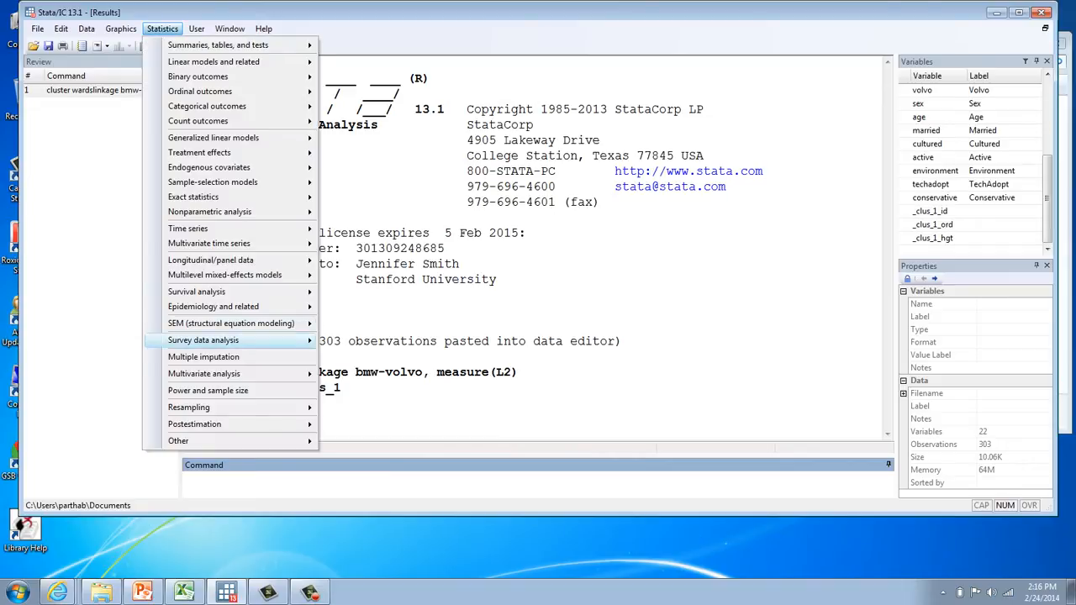
mouse_move(203, 373)
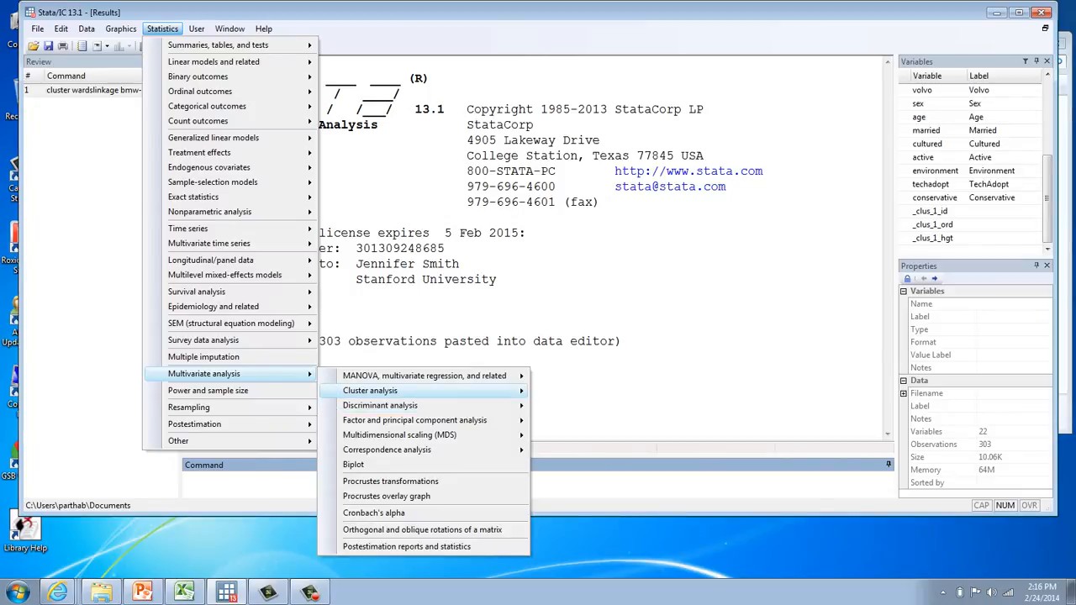
mouse_move(370, 390)
mouse_move(580, 424)
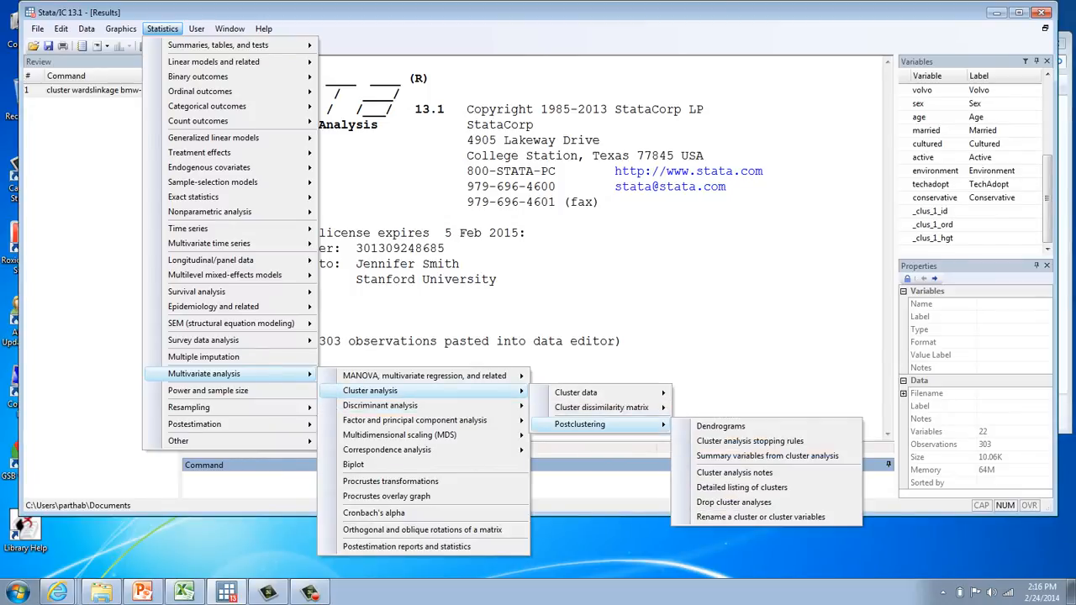
left_click(721, 426)
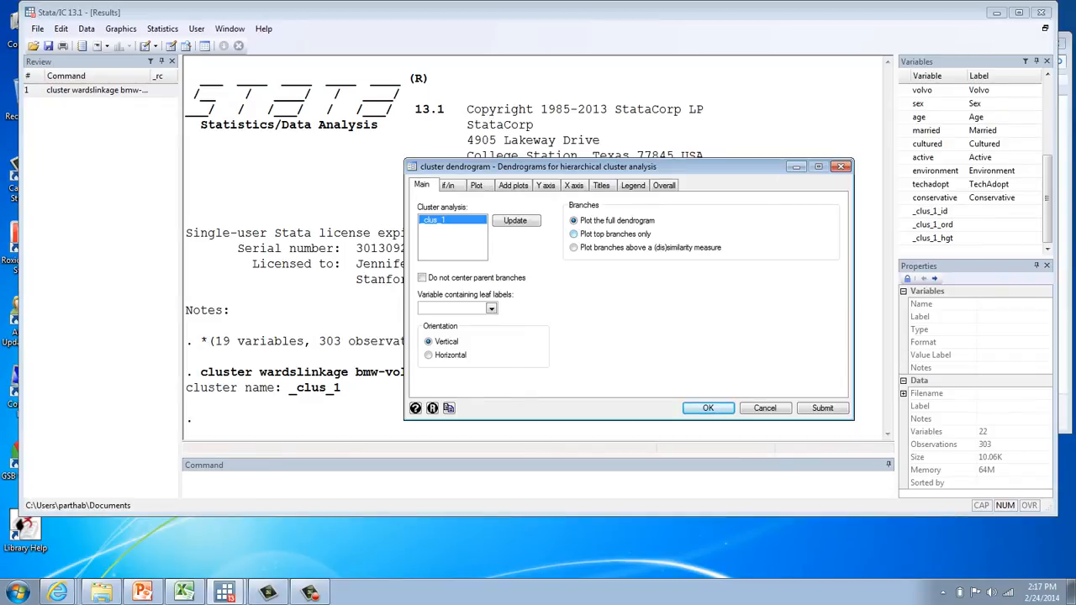
left_click(575, 235)
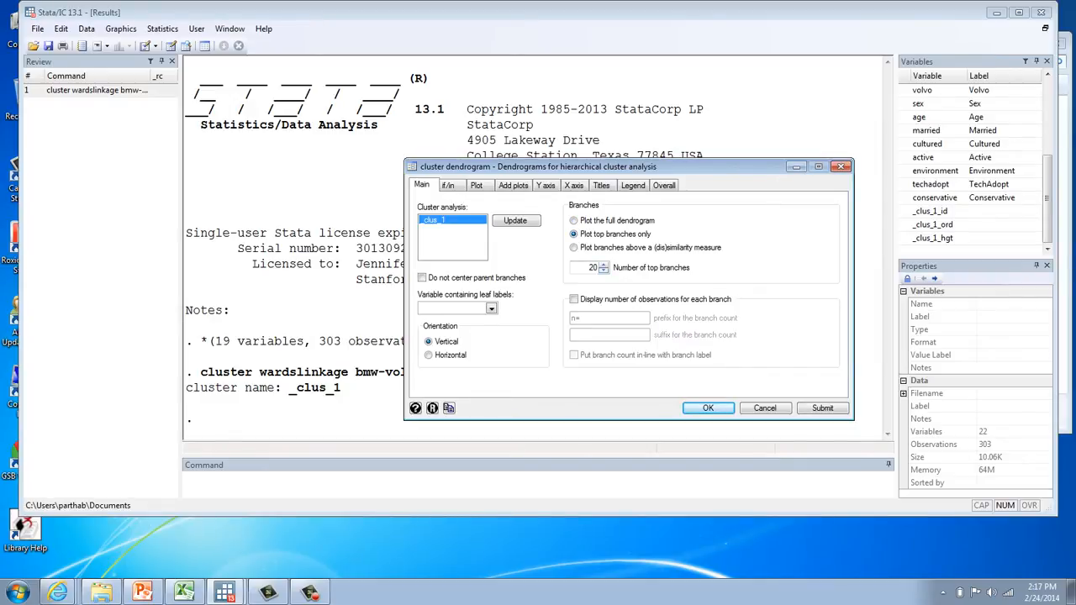
left_click(594, 268)
key("BackSpace")
type("1")
key("Return")
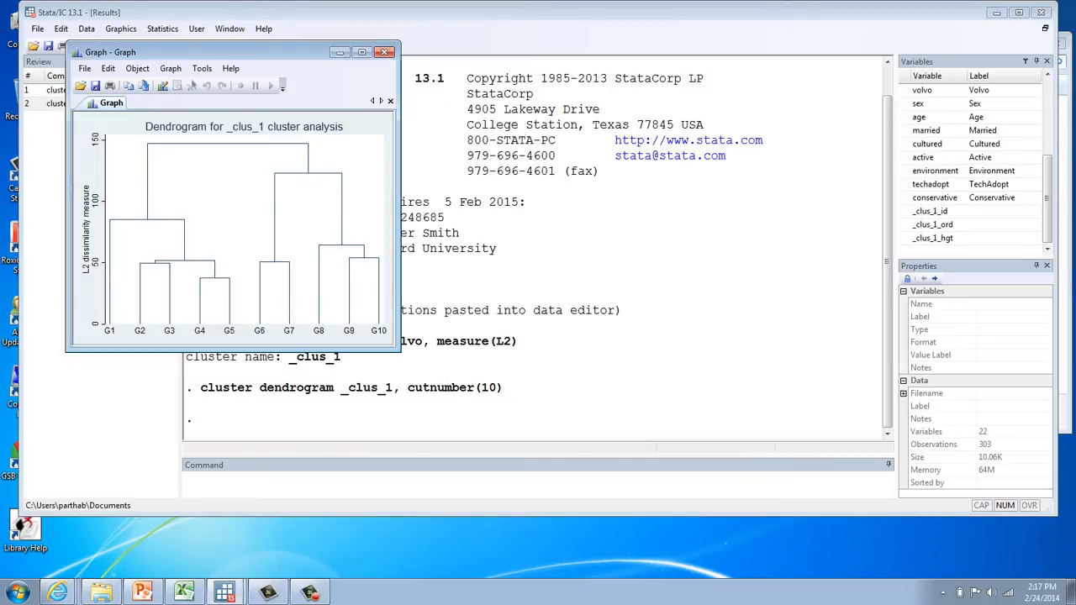
Examine the dendrogram at full-screen size, then close the graph
left_click(362, 52)
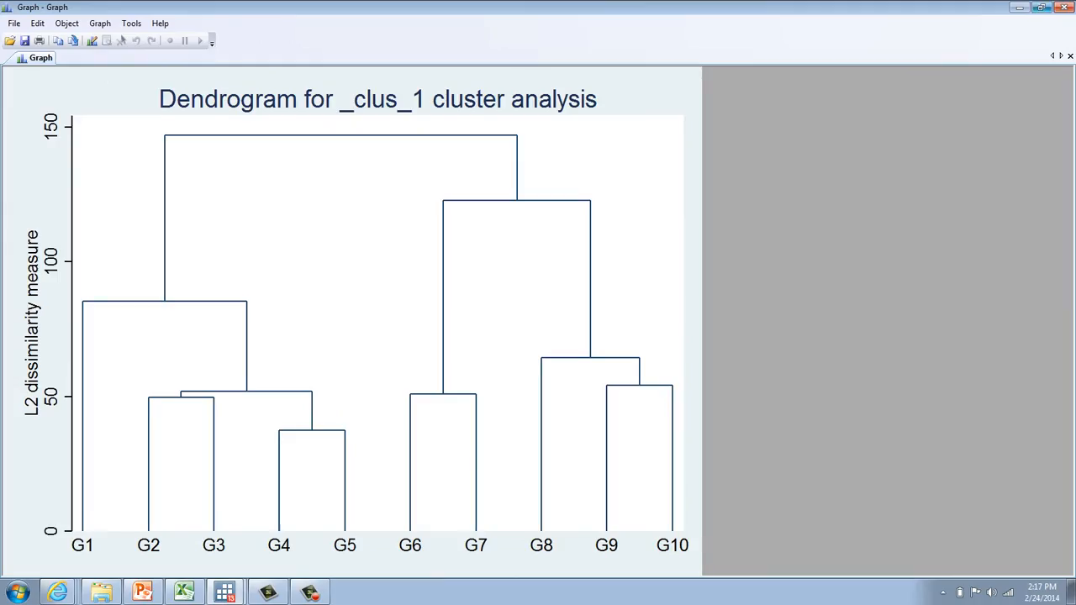
left_click(1041, 7)
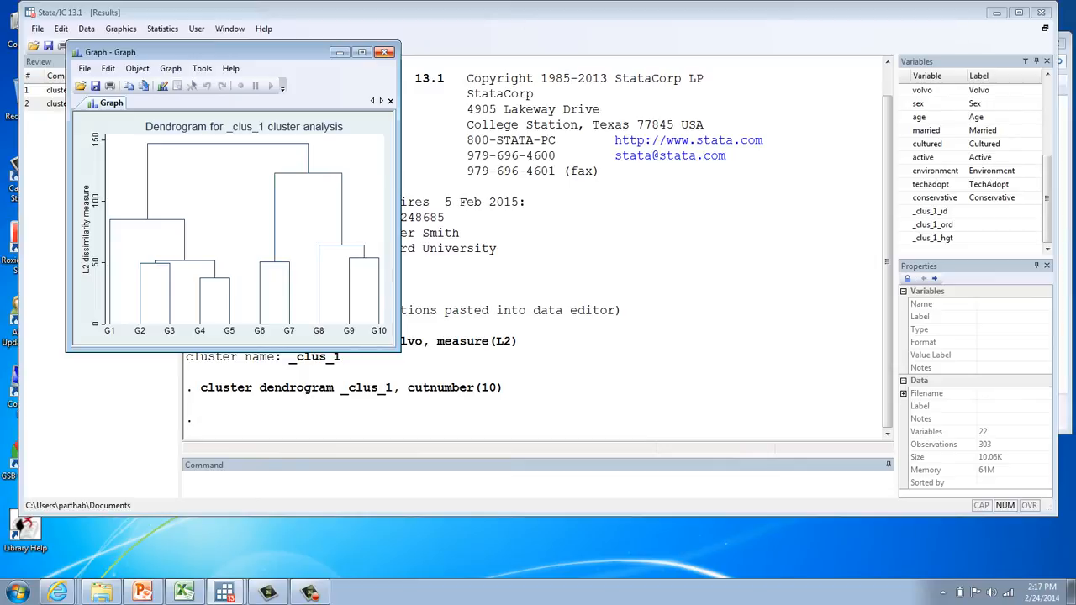
left_click(385, 52)
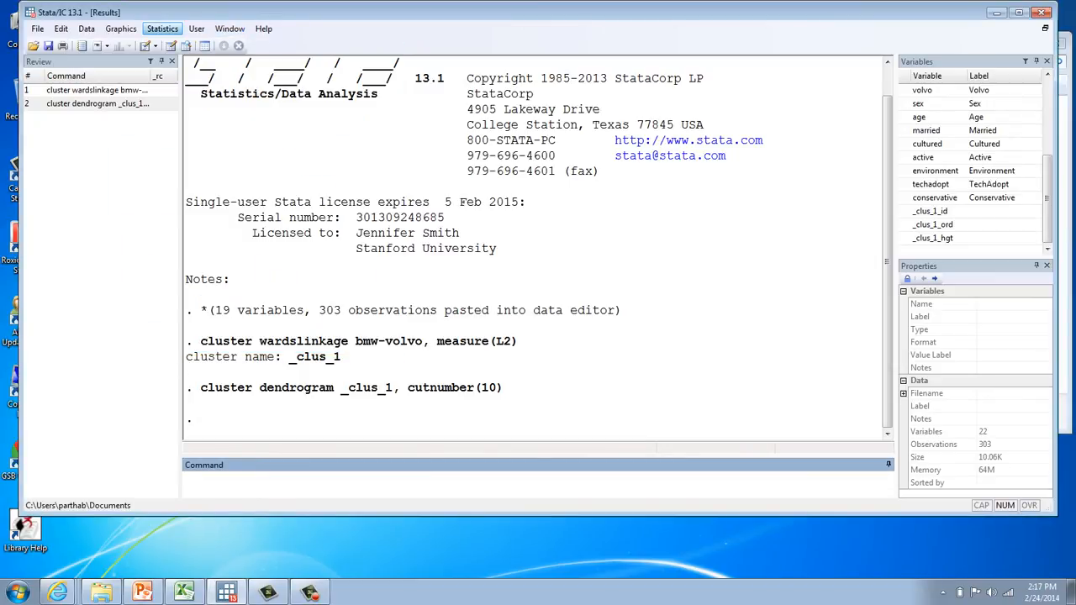
Generate a summary variable named clus from the _clus_1 cluster analysis, forming 4 groups
left_click(162, 28)
mouse_move(204, 373)
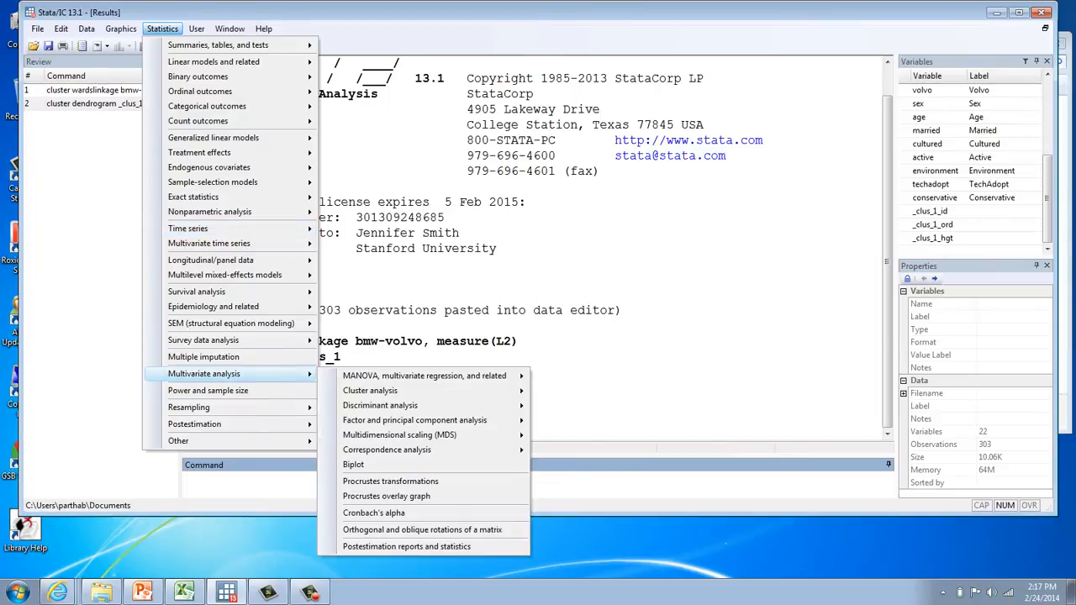
mouse_move(370, 390)
mouse_move(579, 423)
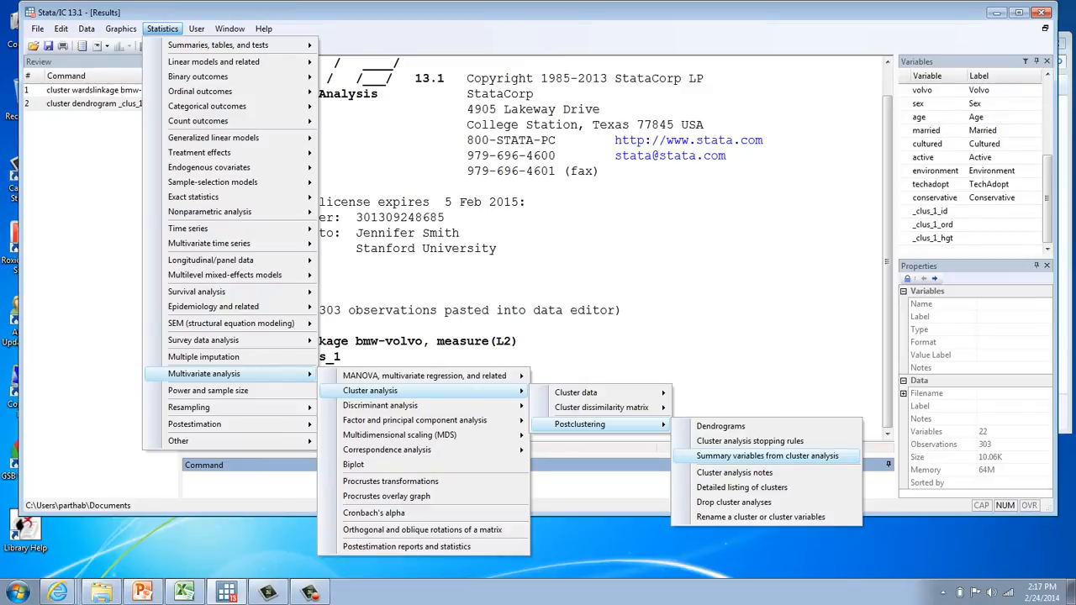
left_click(767, 456)
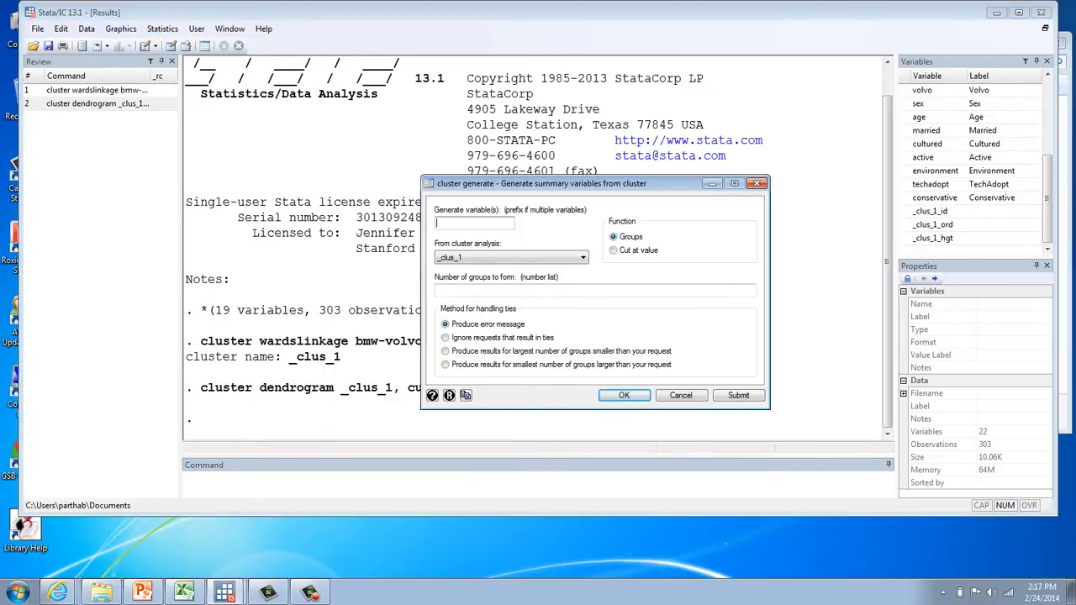
left_click(471, 290)
type("4")
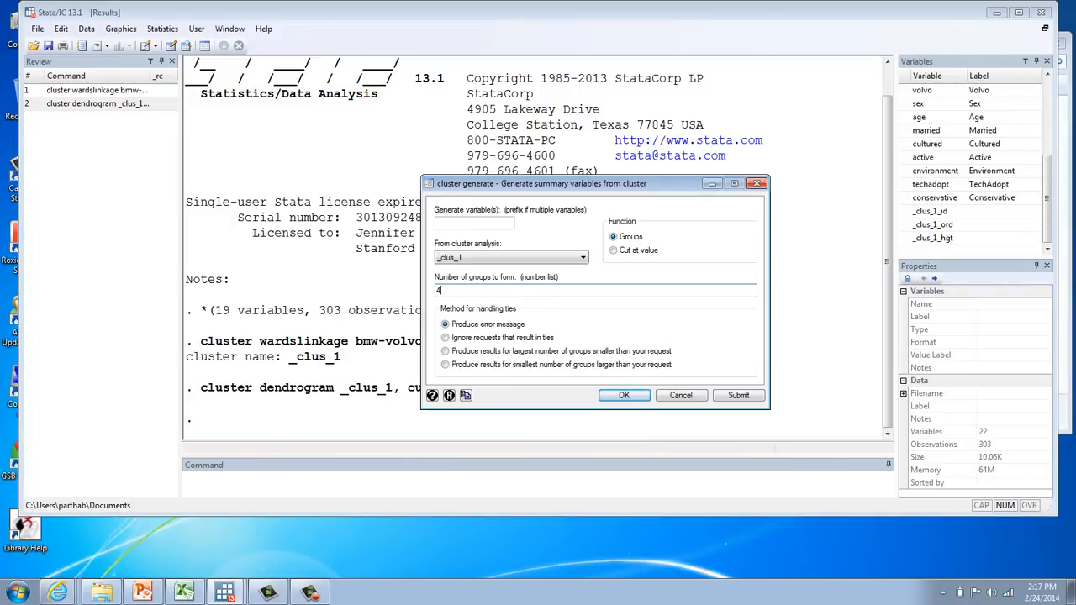
left_click(475, 223)
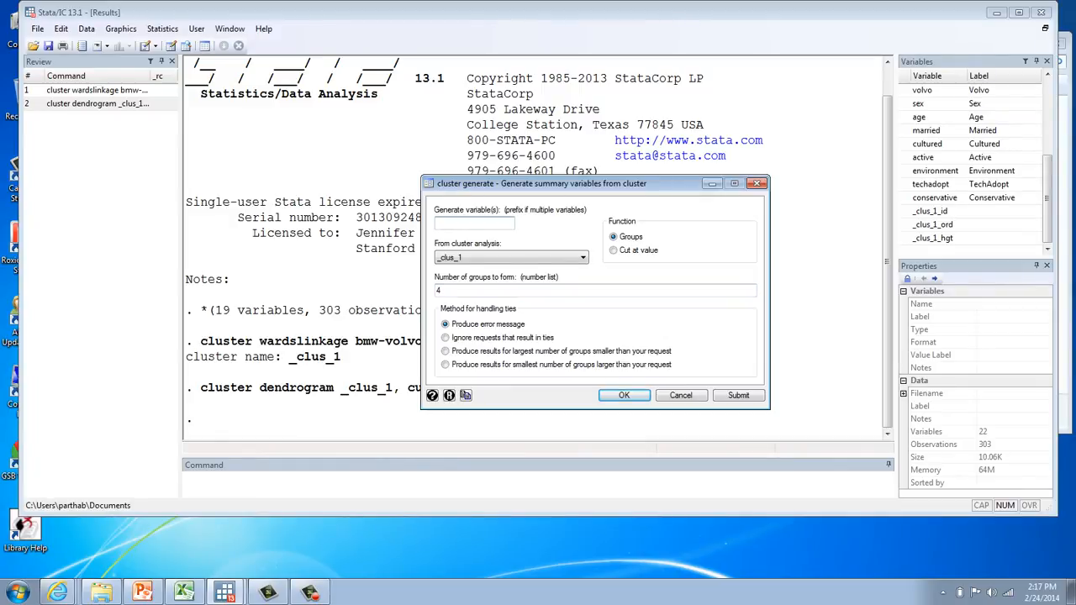
type("clus")
left_click(624, 395)
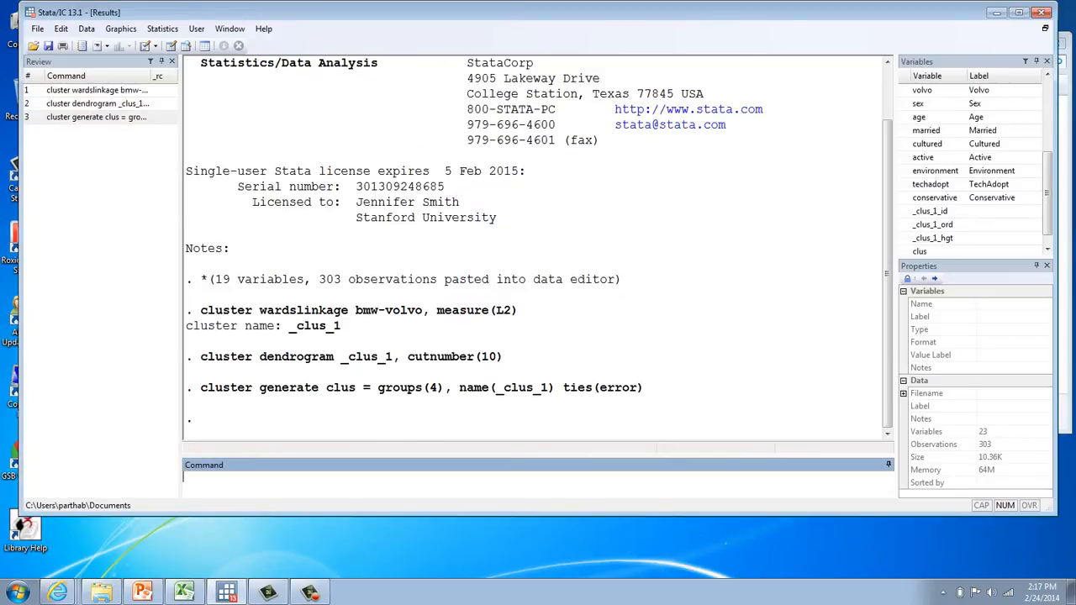
scroll(967, 238, "down", 1)
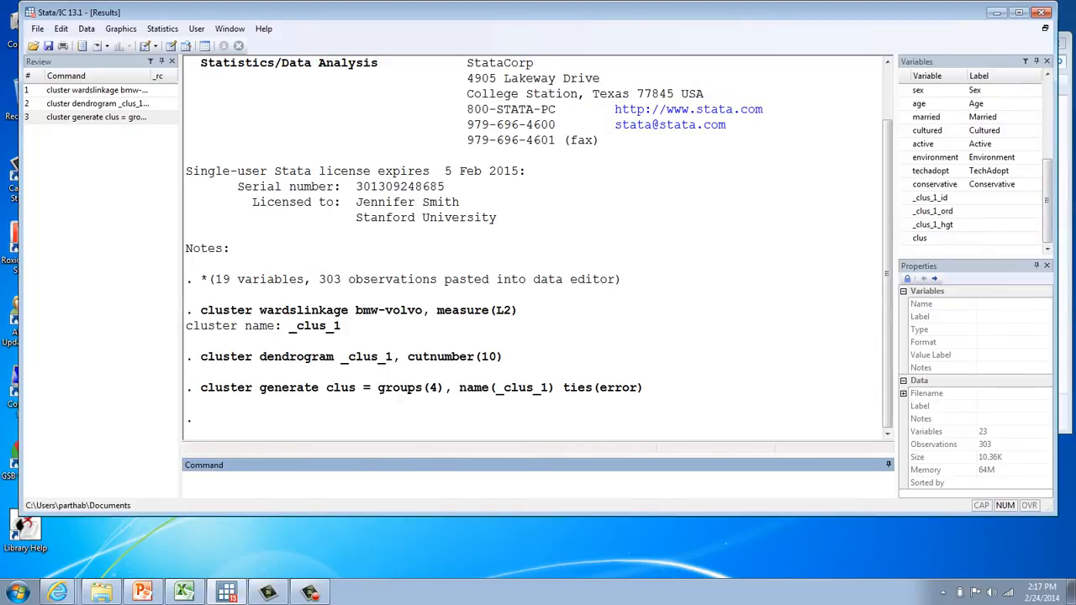
Examine the clus group assignments and the other cluster variables beside the car data in the Data Editor
left_click(170, 46)
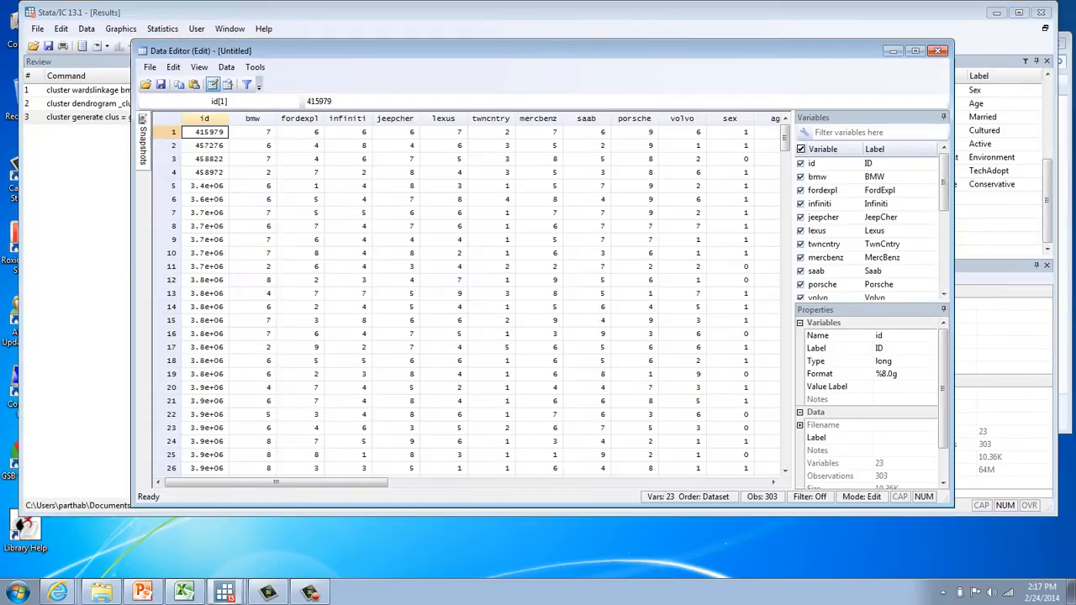
left_click_drag(275, 482, 656, 482)
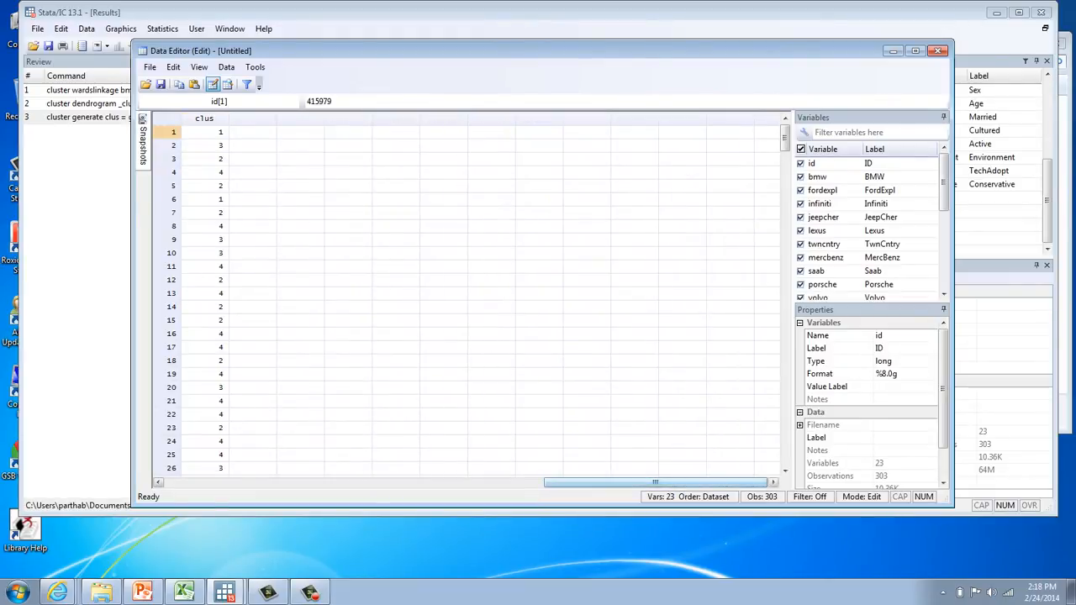
left_click_drag(656, 481, 621, 482)
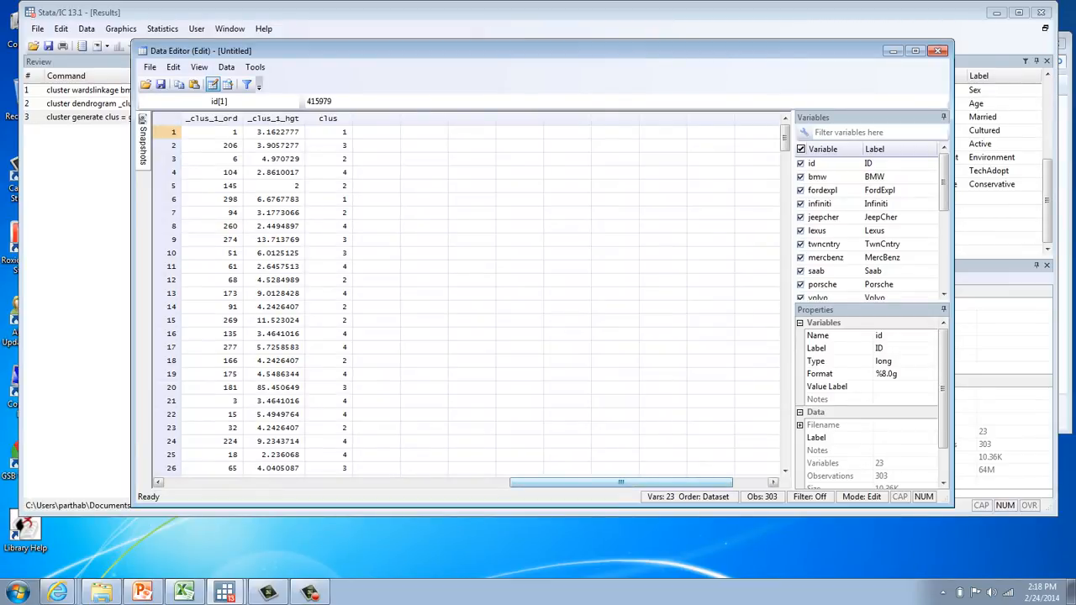
left_click_drag(621, 482, 551, 481)
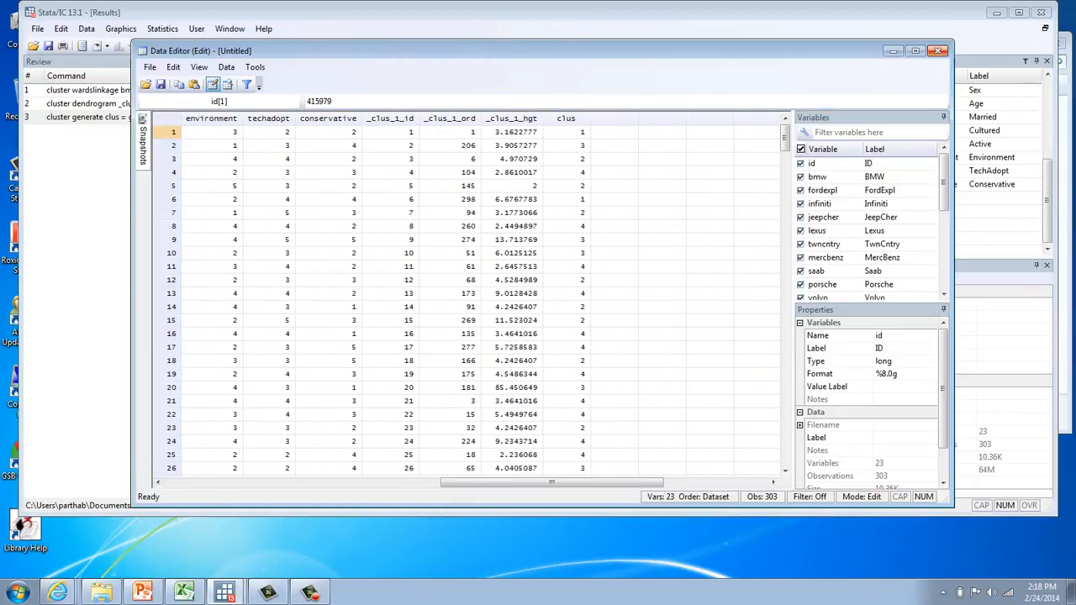
left_click(938, 50)
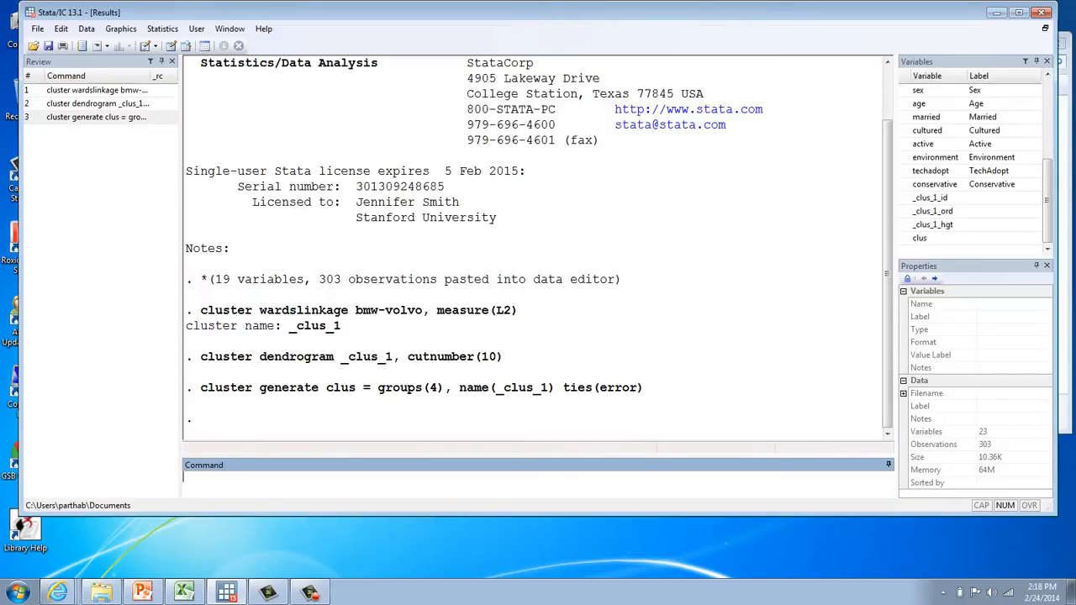
Create a one-way frequency table of the clus variable
left_click(163, 28)
mouse_move(219, 44)
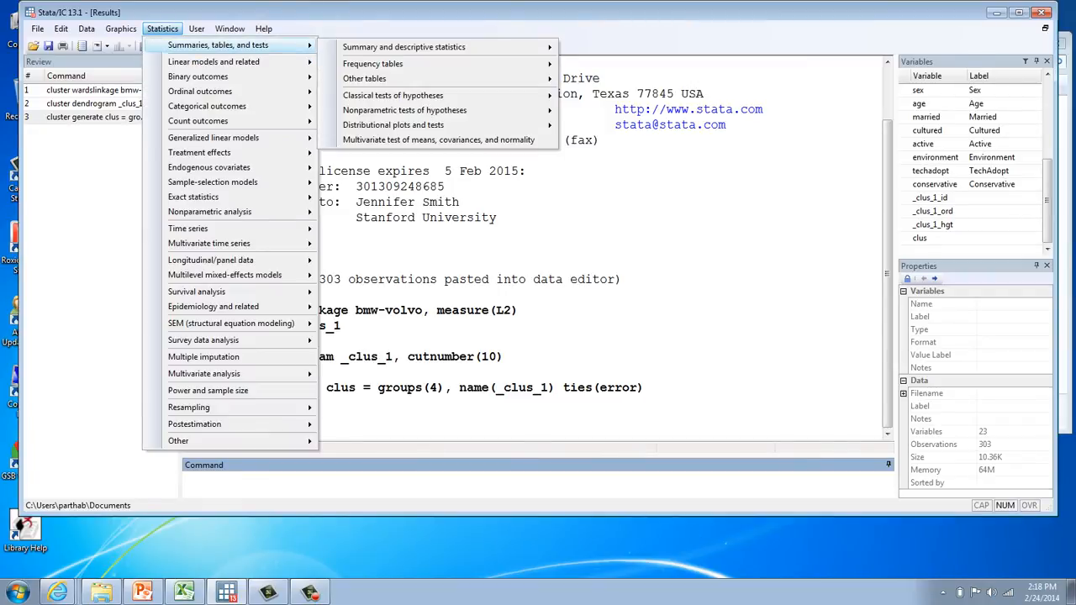
mouse_move(403, 47)
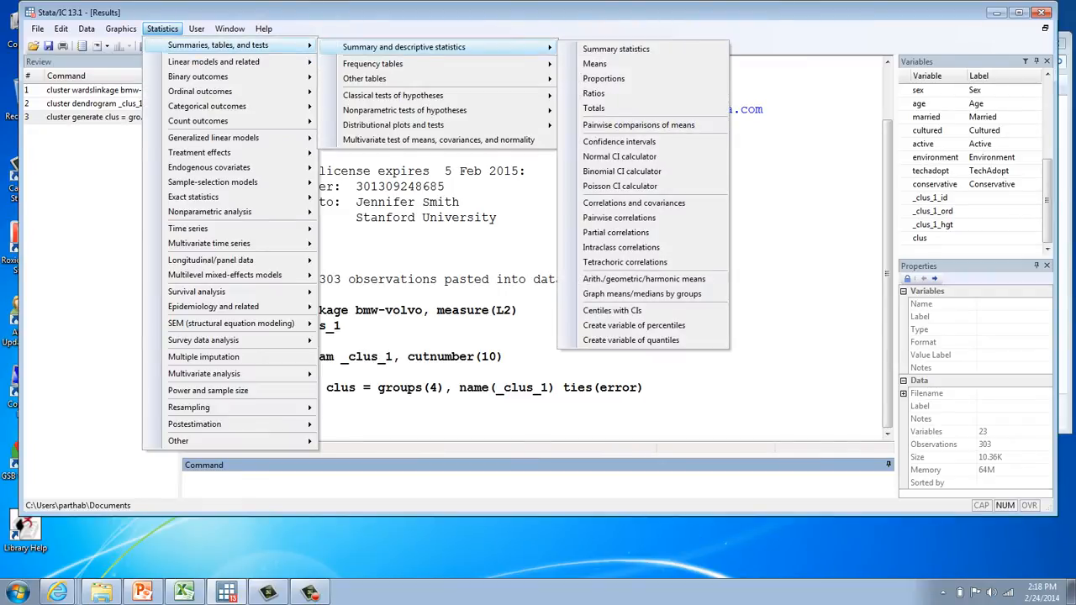
mouse_move(373, 64)
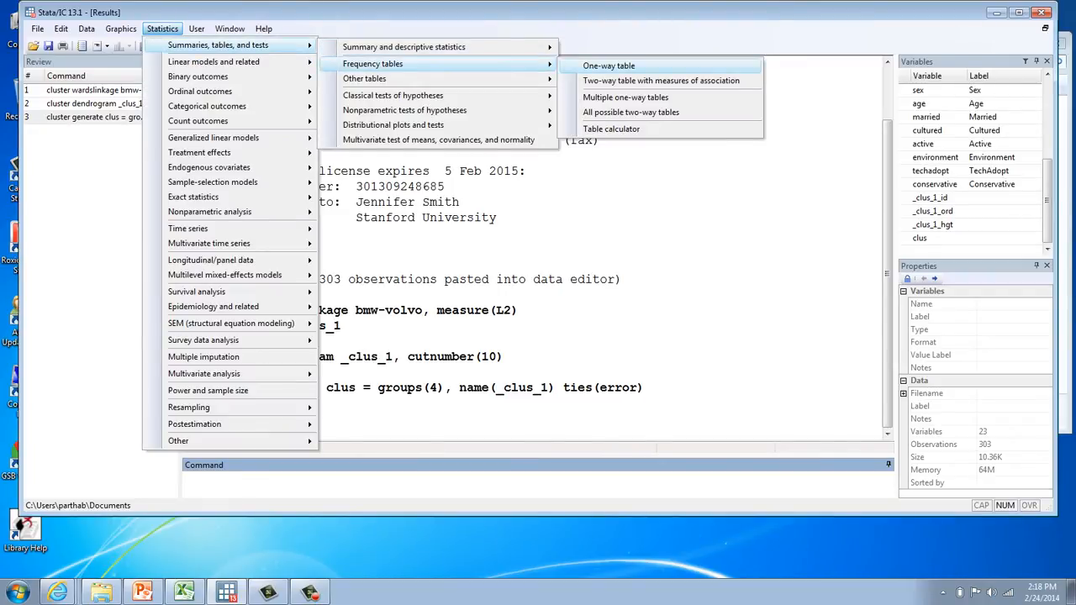
left_click(609, 65)
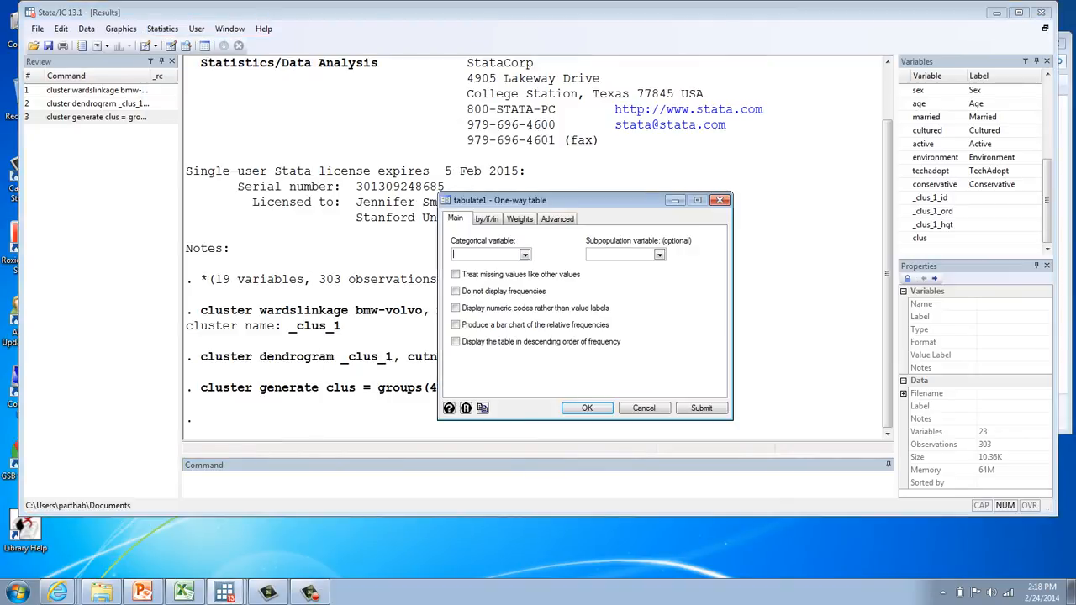
left_click(524, 254)
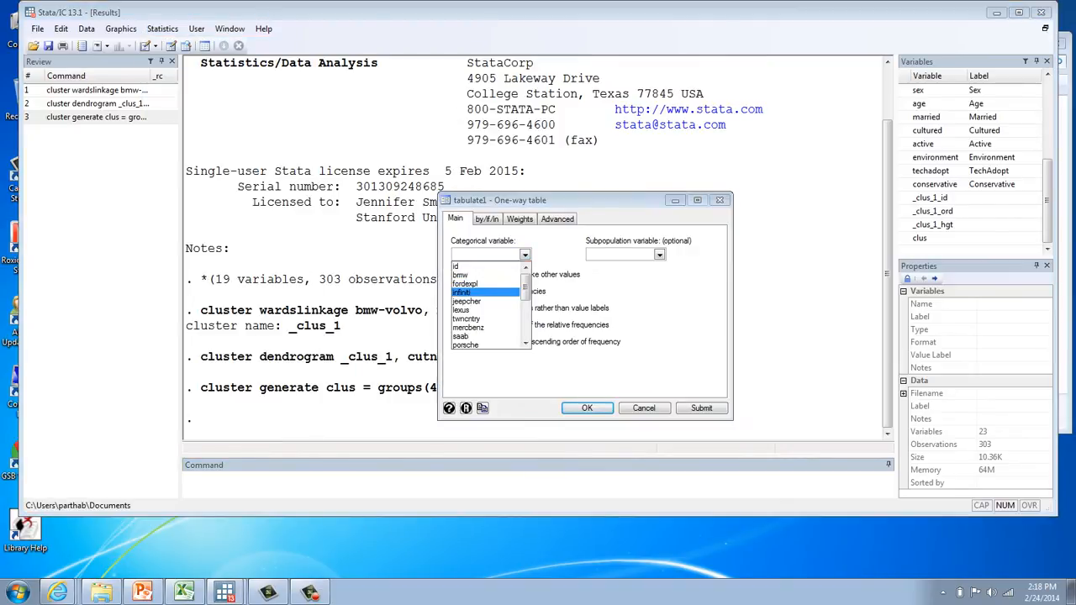
scroll(485, 304, "down", 5)
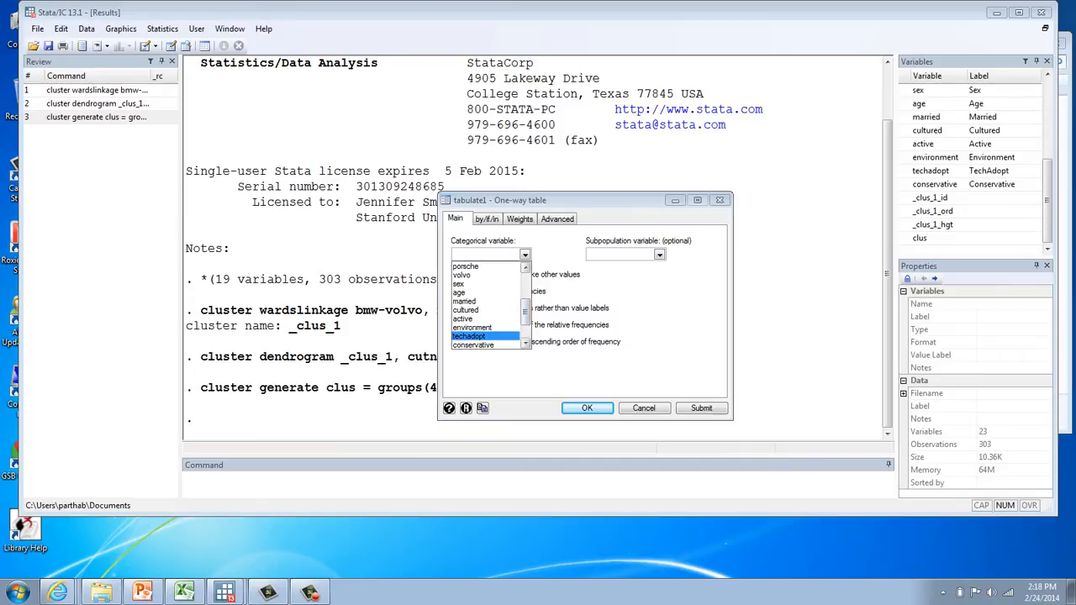
left_click(461, 344)
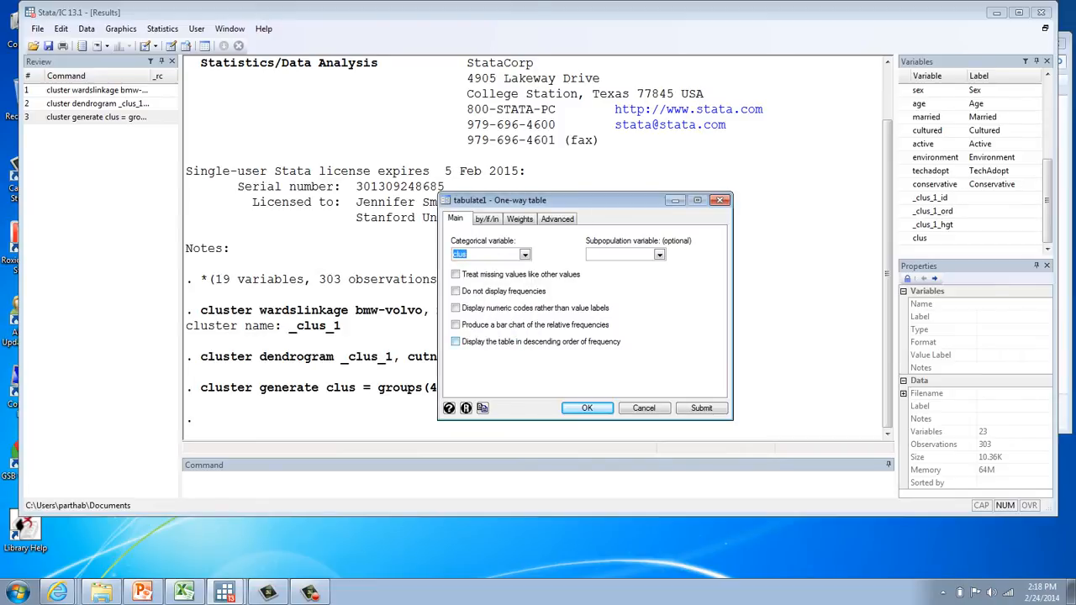
key("Return")
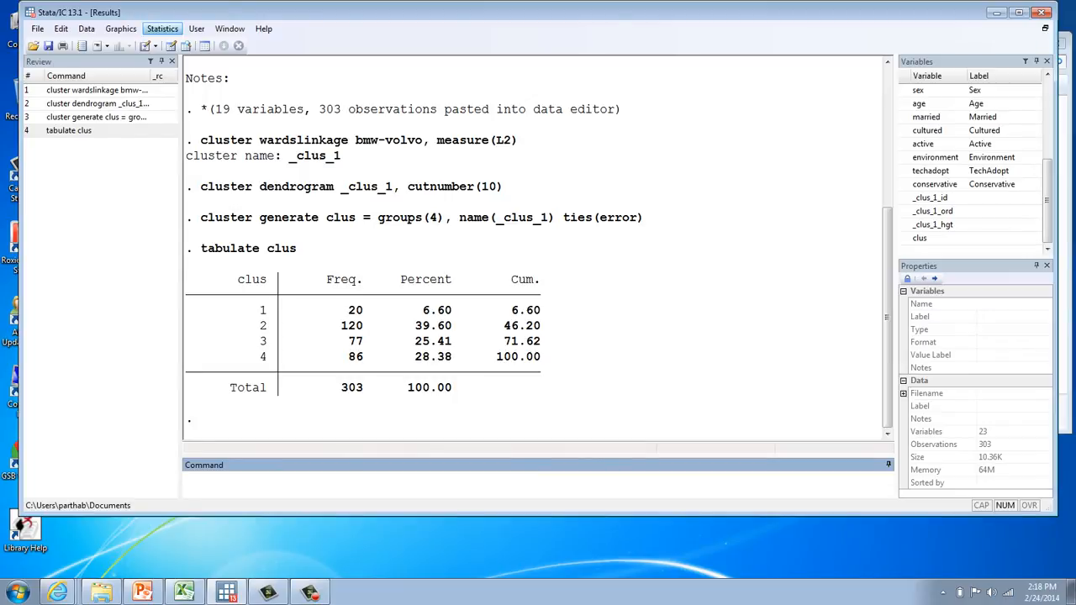
Produce a compact table of summary statistics for bmw-volvo grouped by clus, and display the output through to its end
left_click(163, 28)
mouse_move(252, 44)
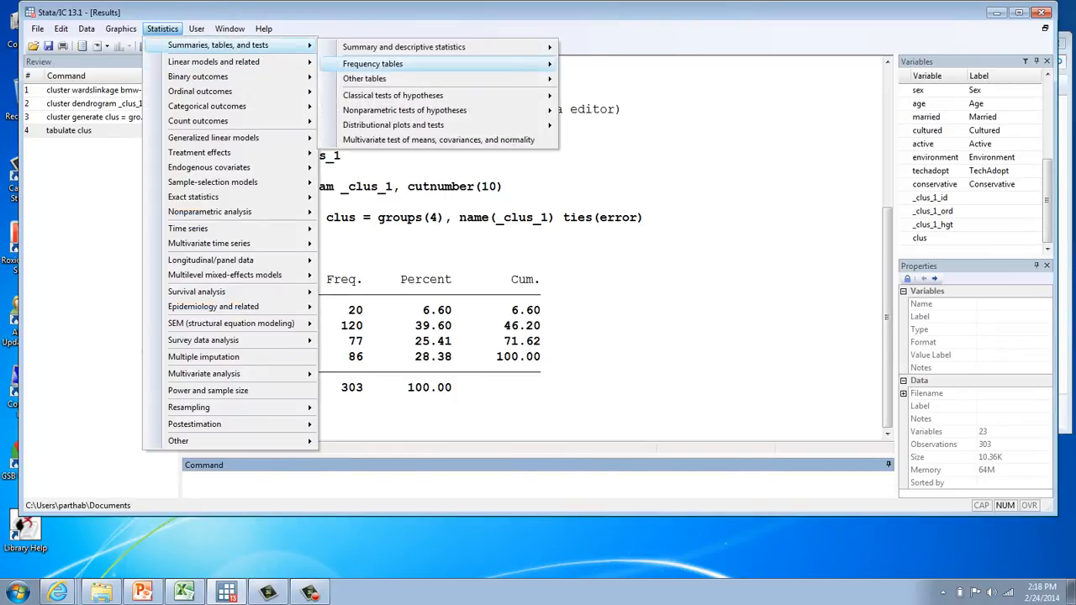
mouse_move(373, 64)
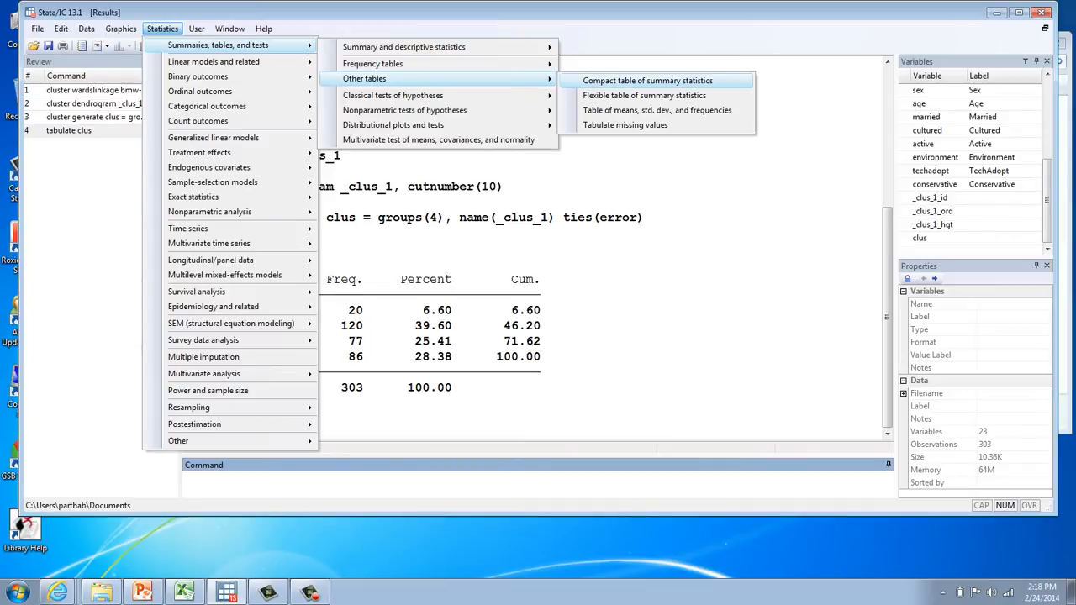
left_click(647, 80)
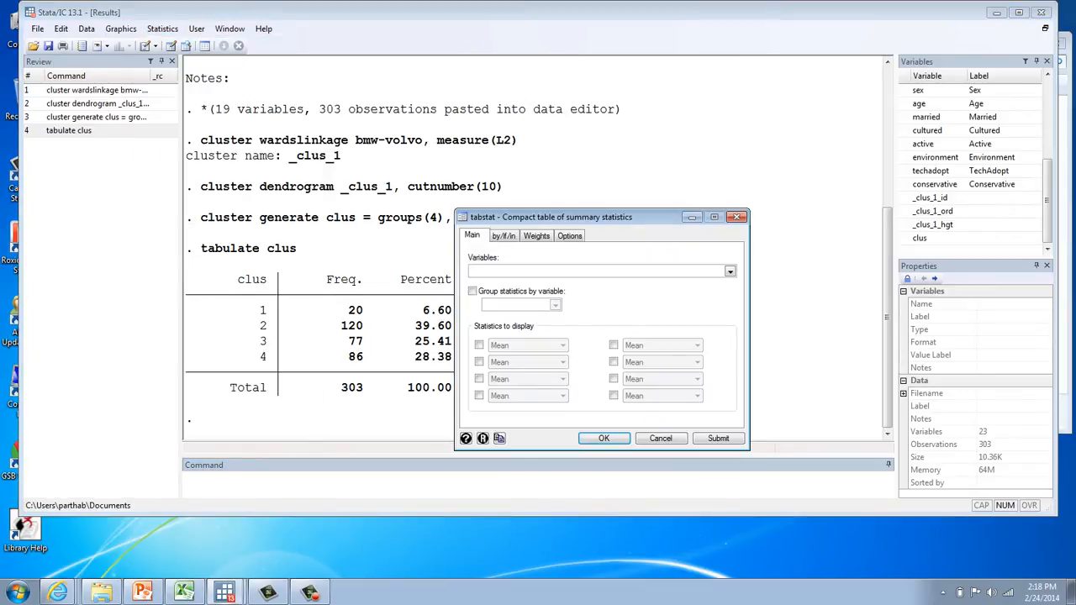
type("bmw-volvo")
left_click(472, 291)
type("clus")
left_click(604, 438)
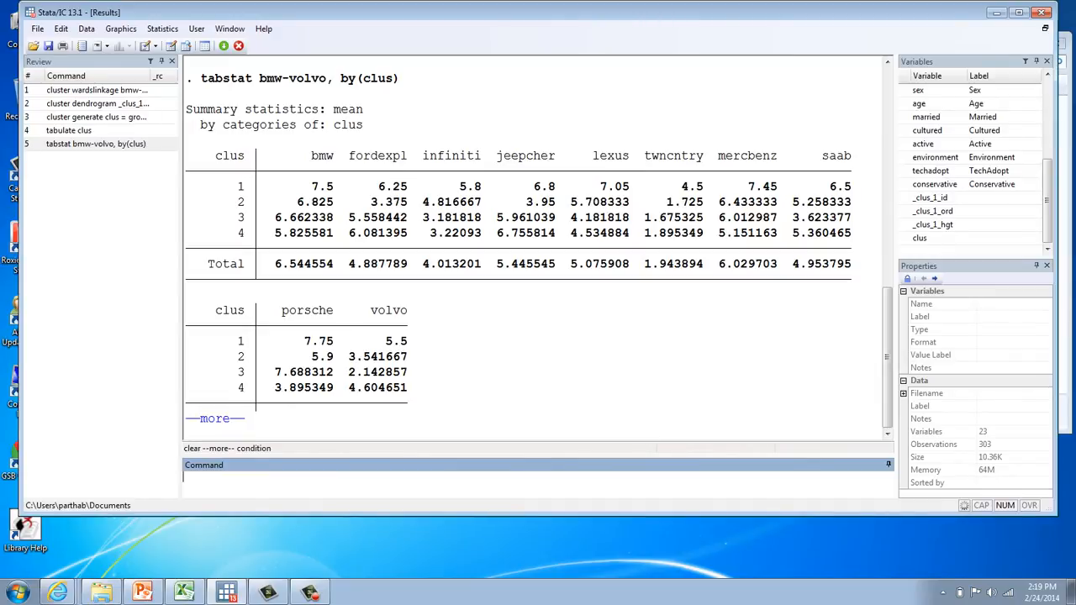
left_click(223, 45)
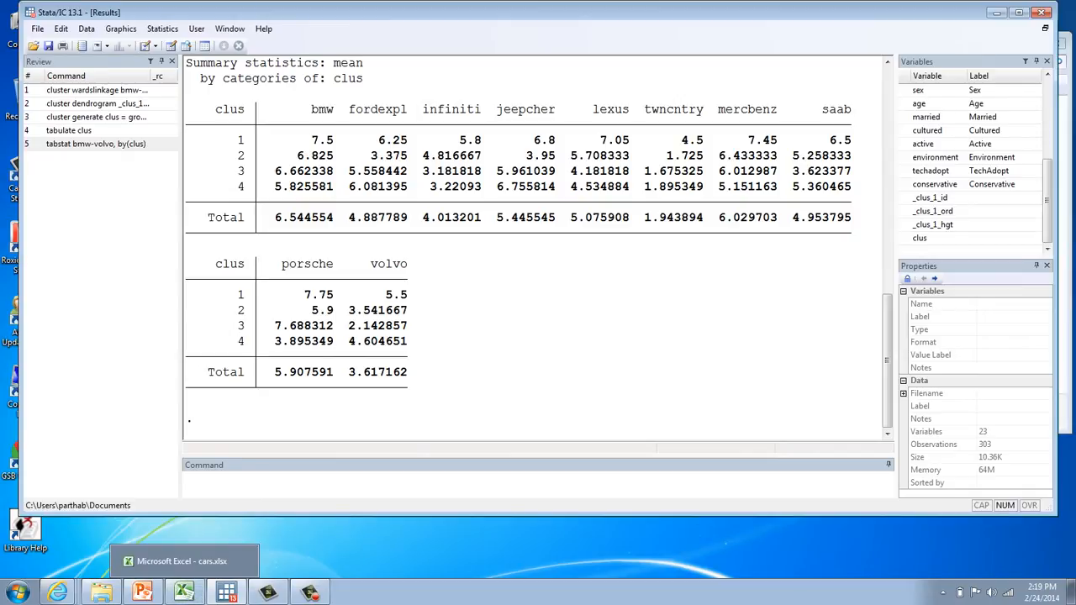
Copy both blocks of the cluster means output, from bmw through volvo, in table format
left_click_drag(407, 394, 188, 106)
right_click(364, 151)
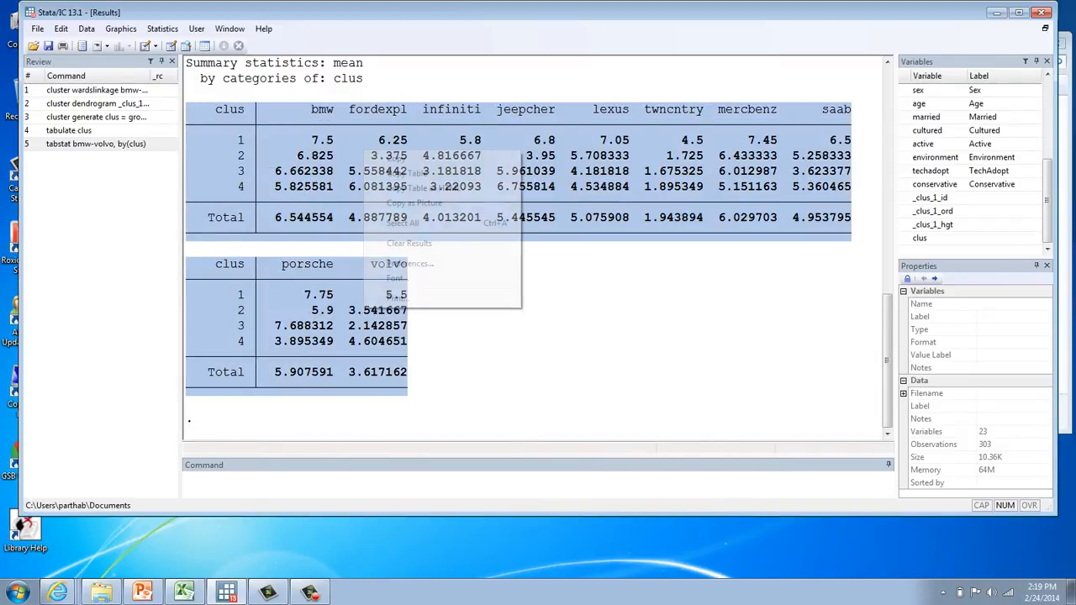
left_click(407, 173)
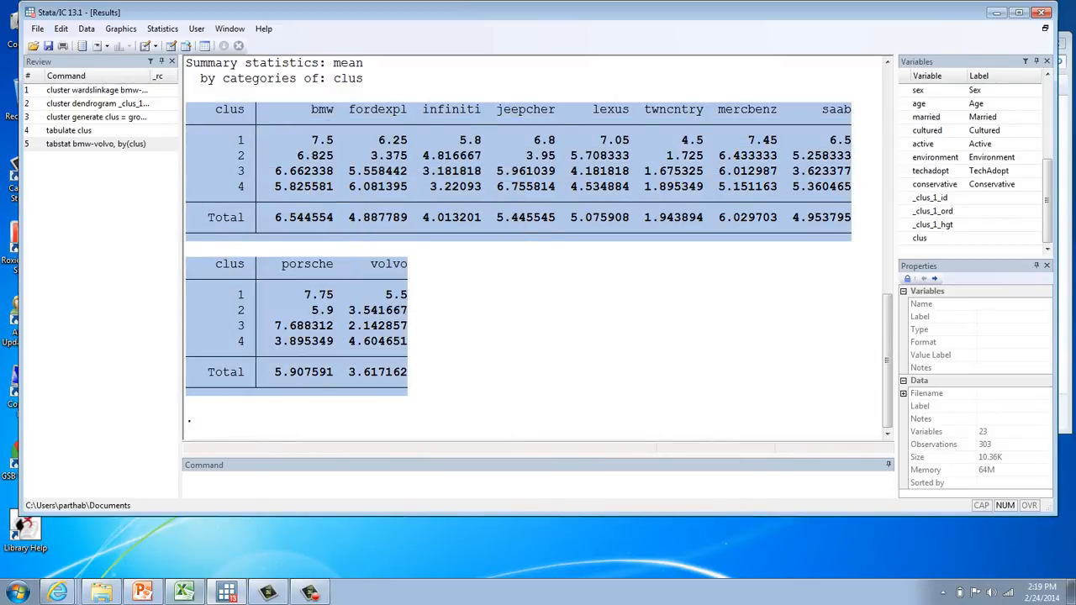
Switch to Excel, create a blank workbook and paste the copied cluster means at cell A1
left_click(184, 593)
left_click(348, 253)
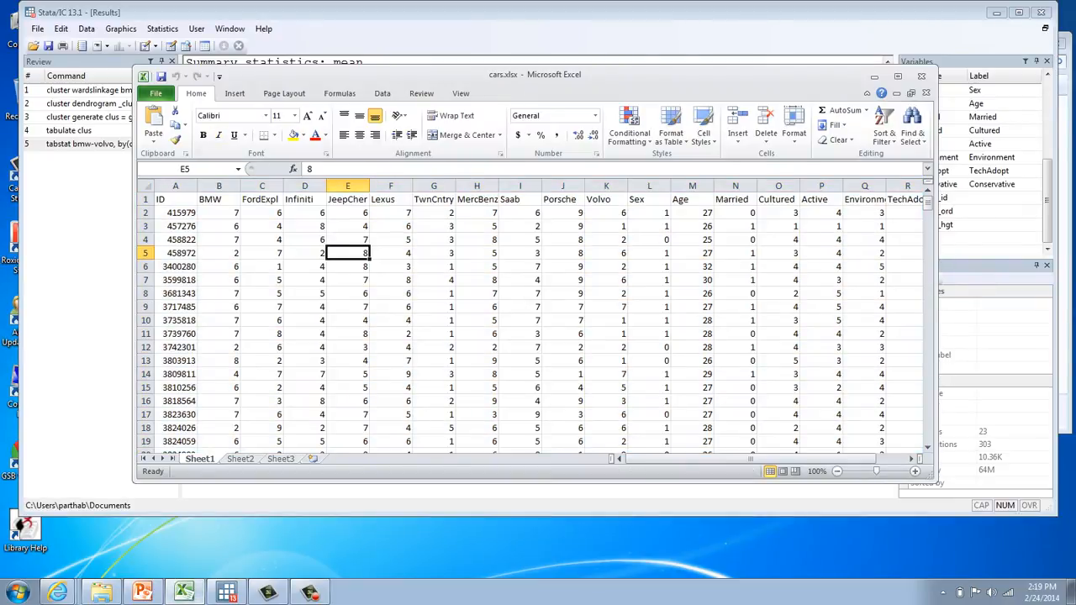
left_click(156, 93)
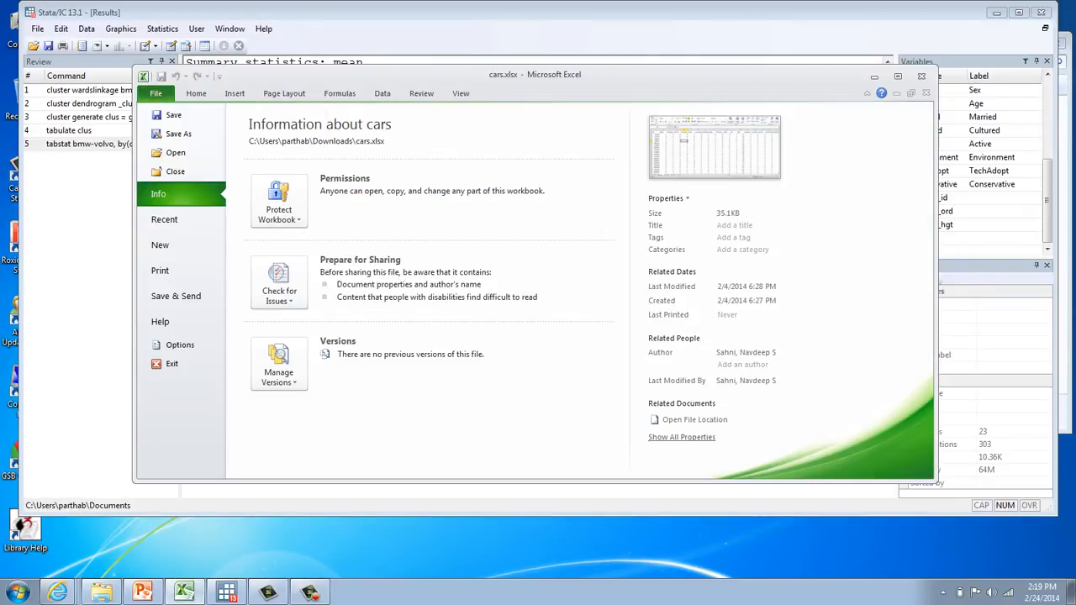
left_click(160, 245)
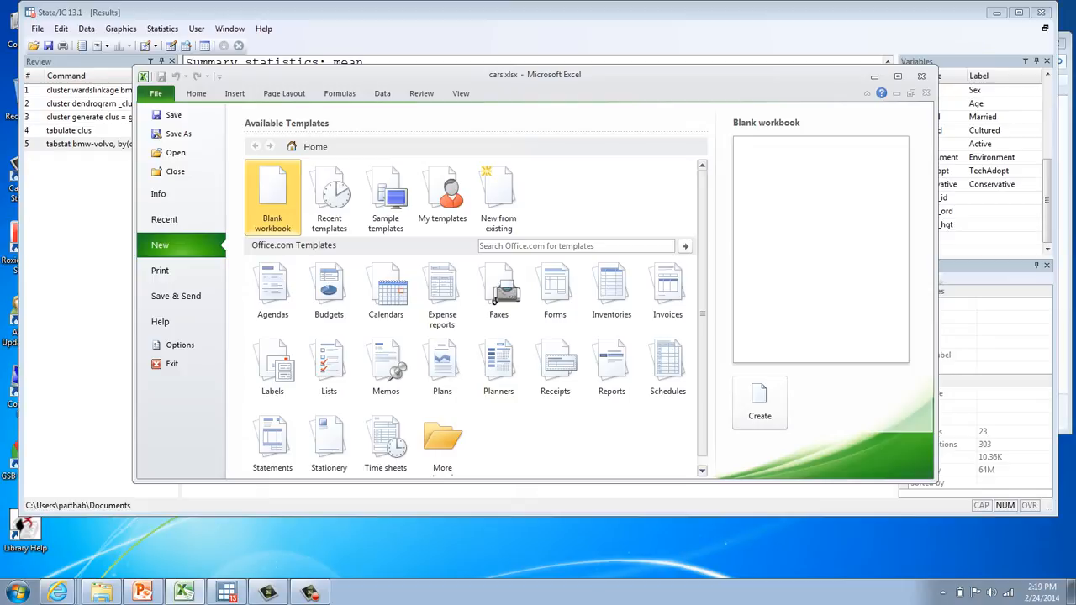
double_click(273, 198)
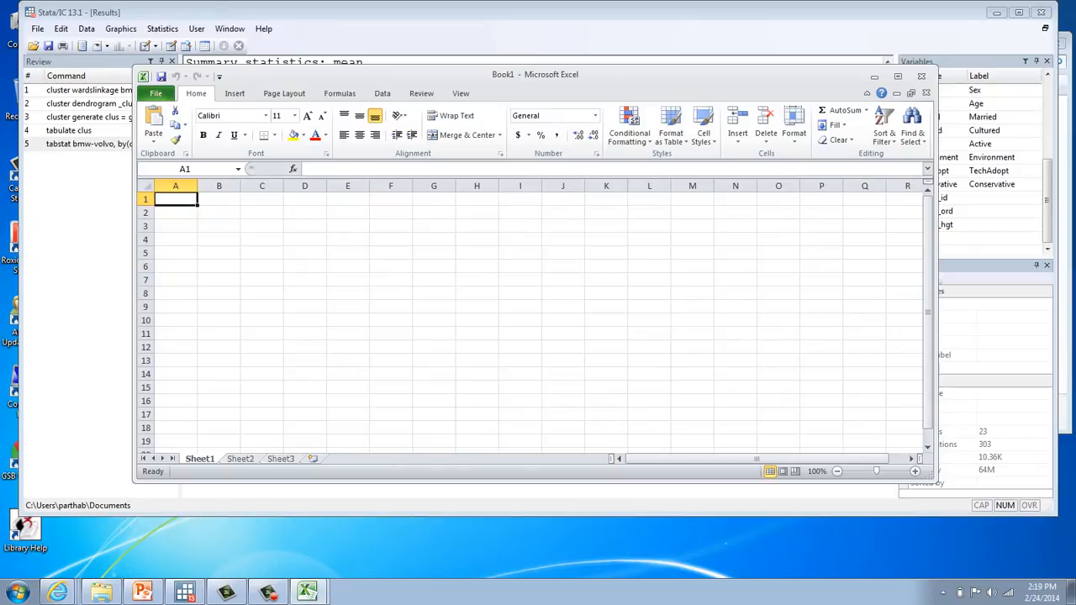
key("ctrl+v")
left_click(261, 360)
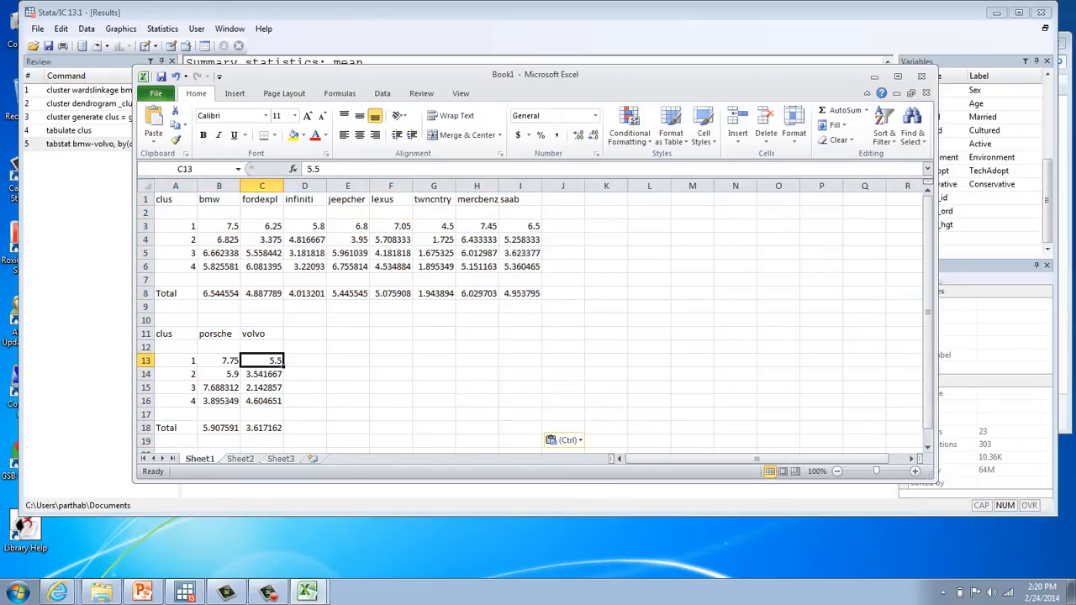
Copy the porsche and volvo columns in B11:C18 to J1, beside the saab column
left_click_drag(215, 333, 263, 429)
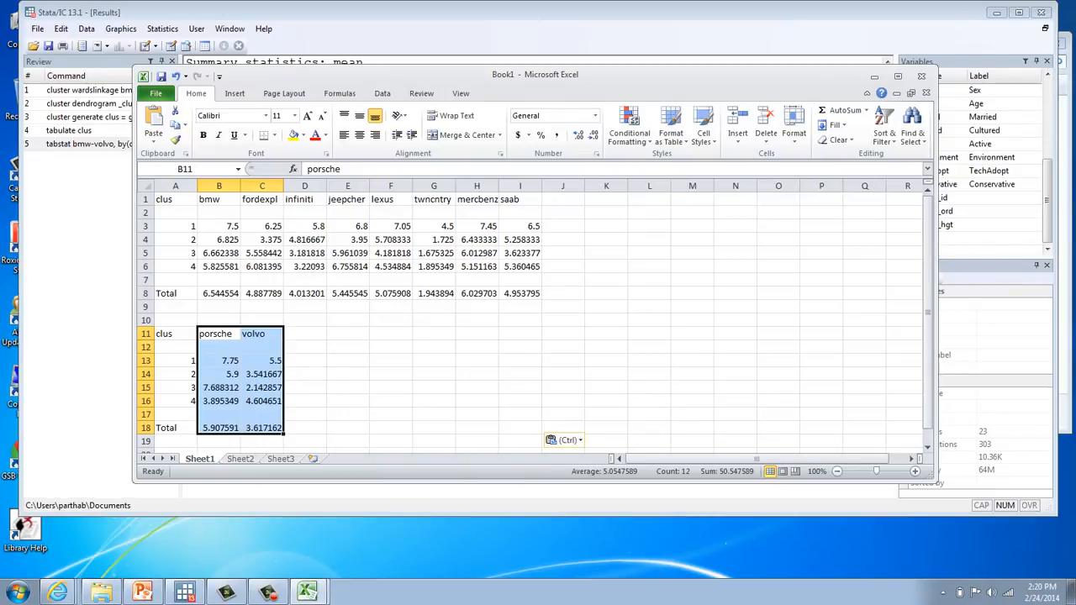
key("ctrl+c")
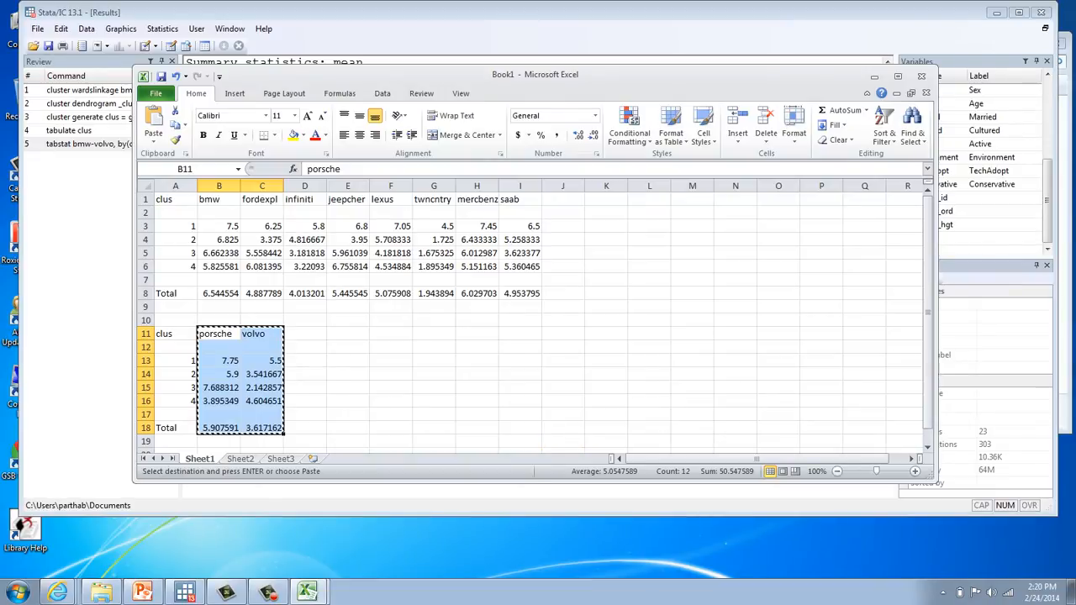
left_click(564, 199)
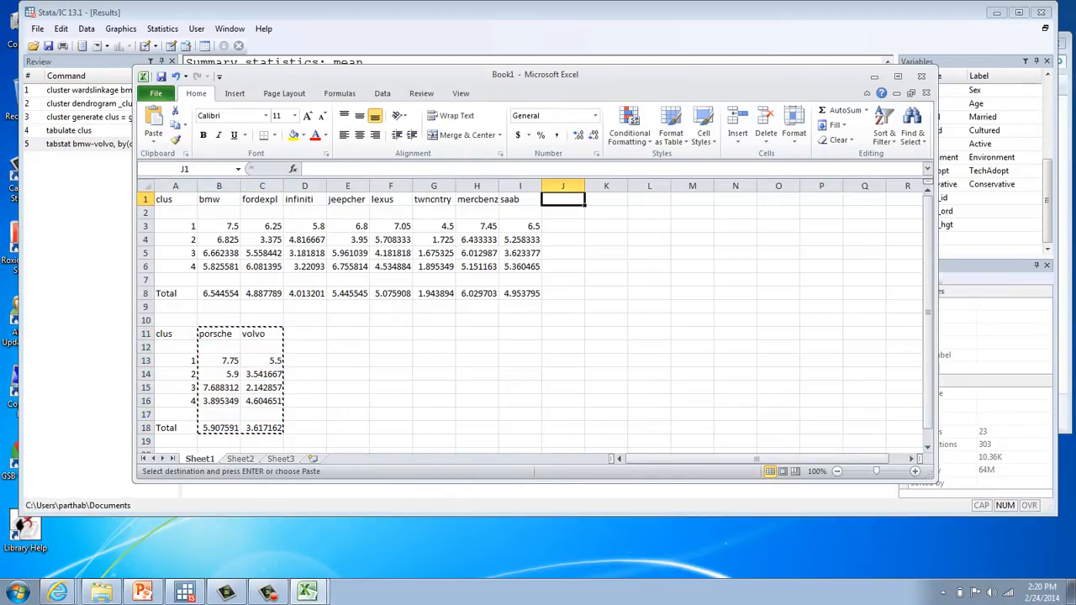
key("ctrl+v")
Clear the contents of the redundant porsche and volvo block in A11:C18
left_click(305, 428)
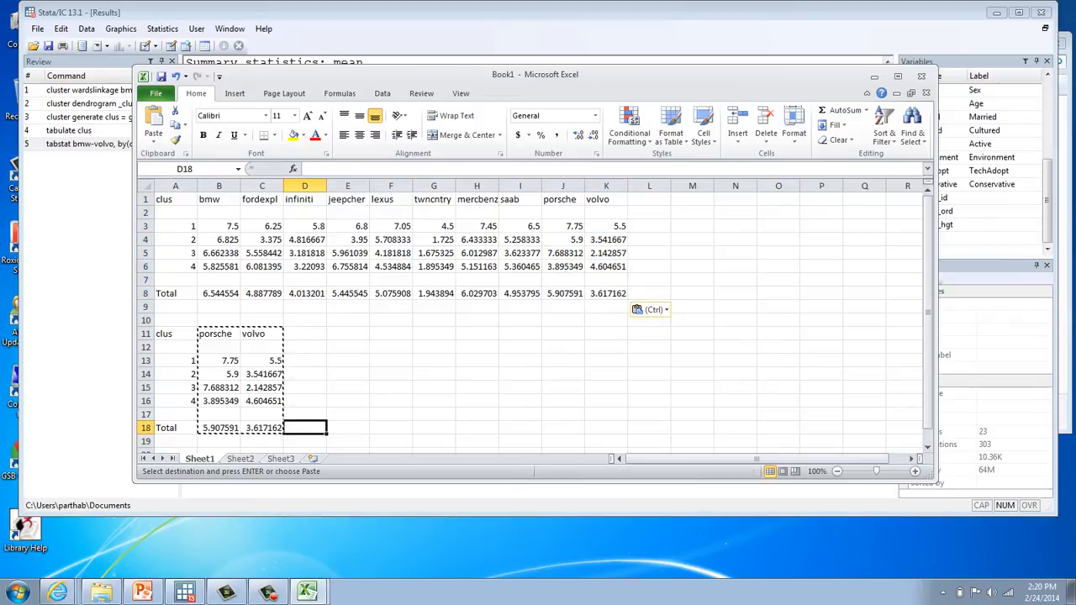
left_click_drag(263, 428, 174, 334)
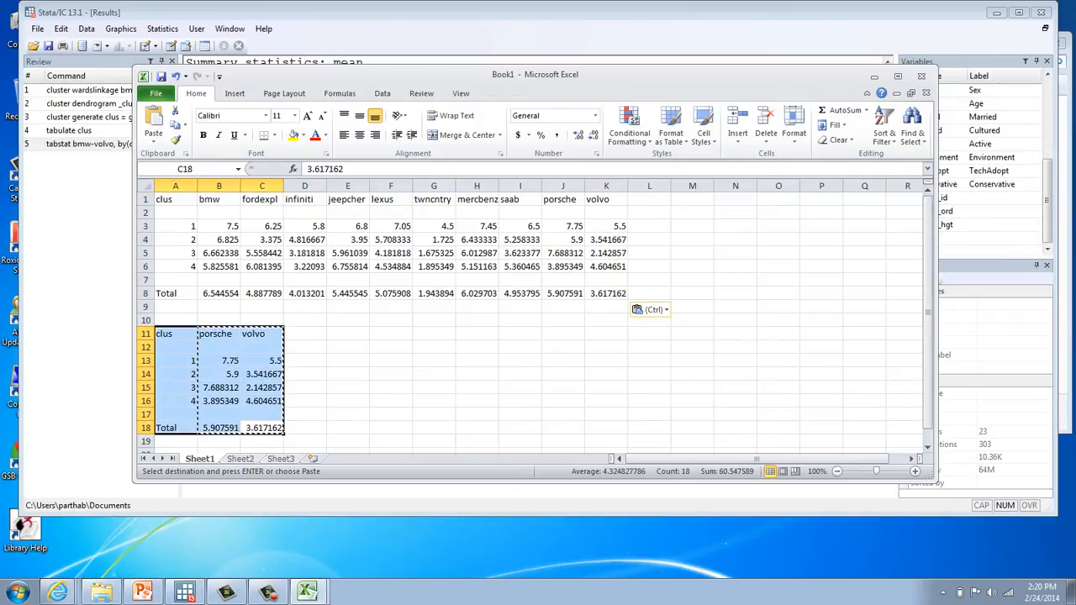
key("BackSpace")
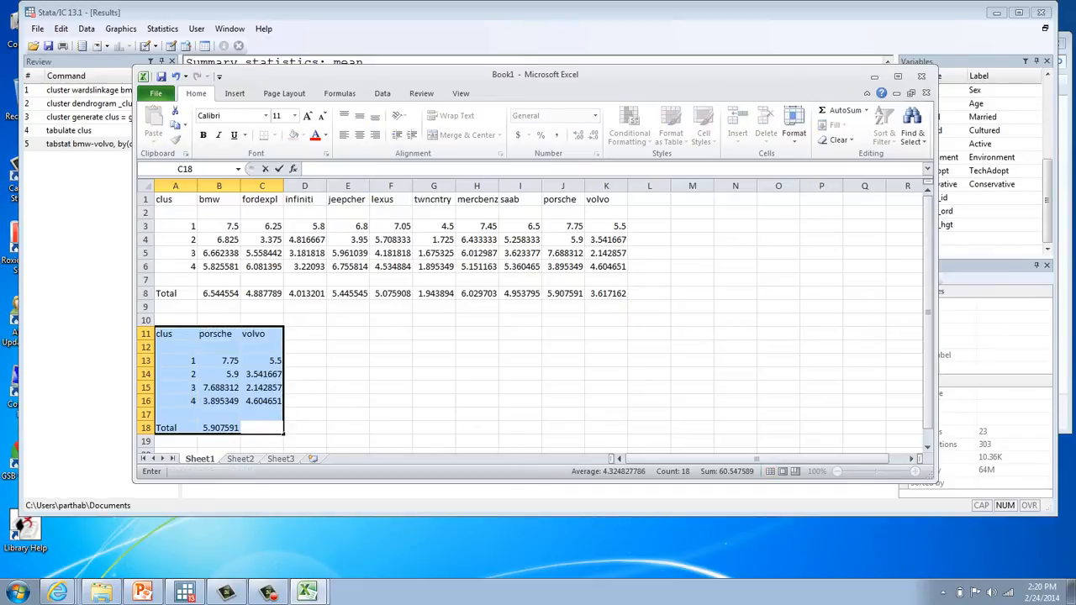
right_click(217, 392)
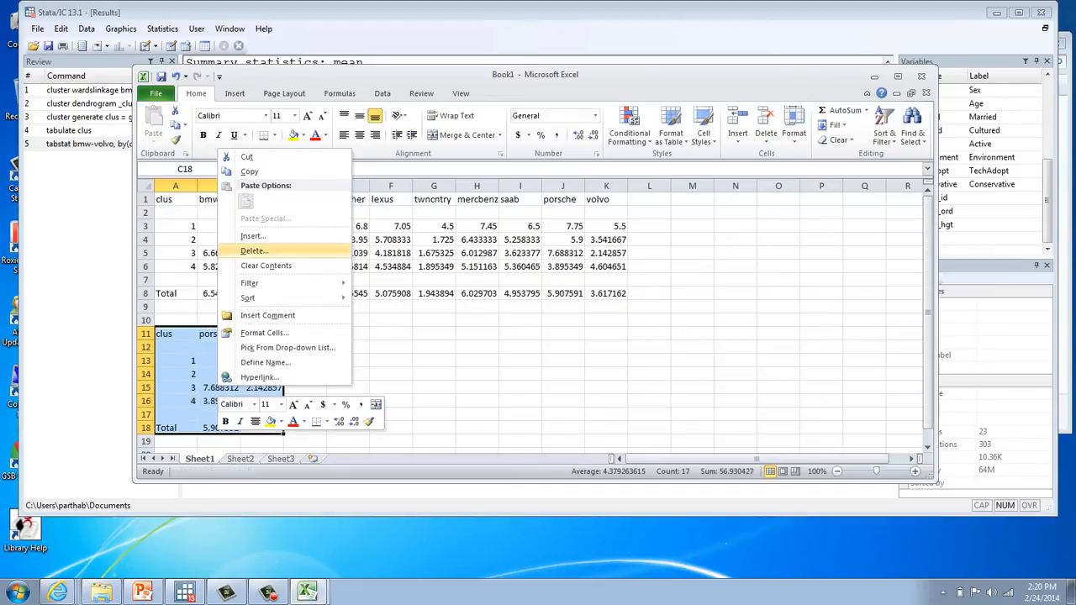
left_click(252, 251)
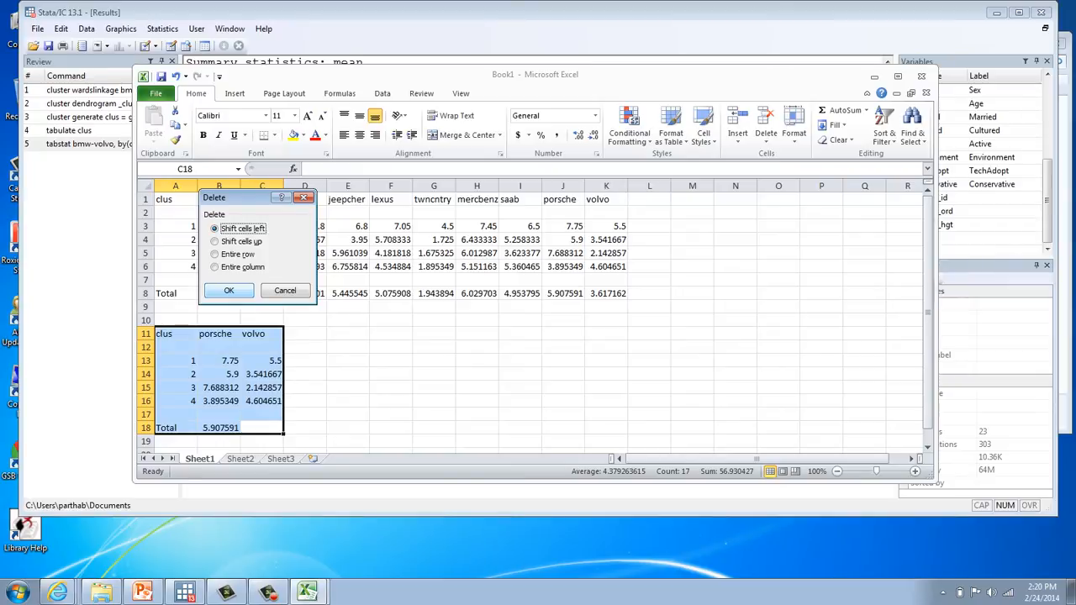
left_click(285, 291)
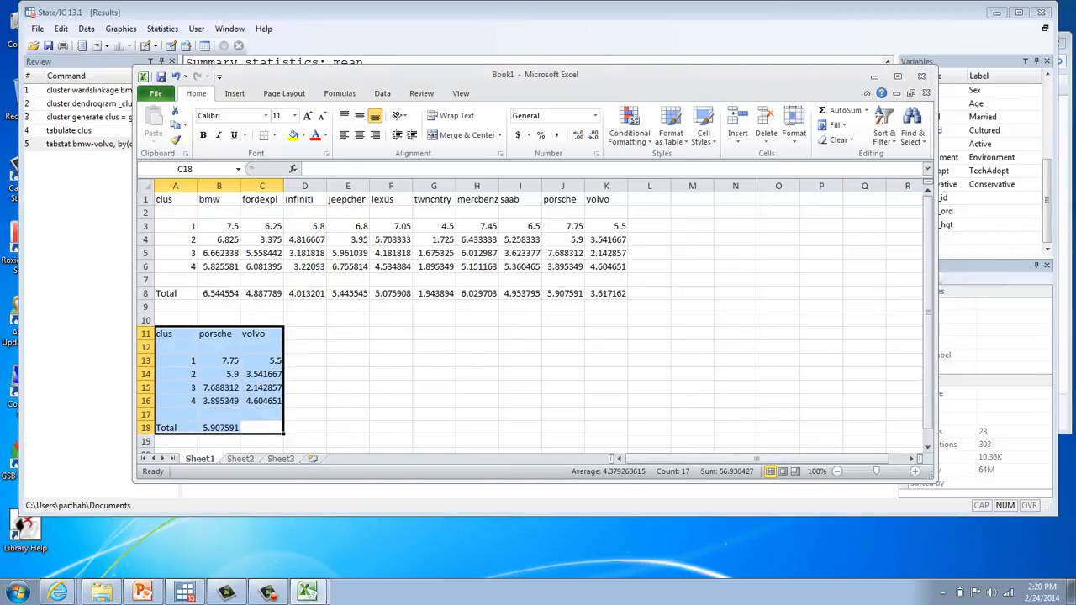
key("Delete")
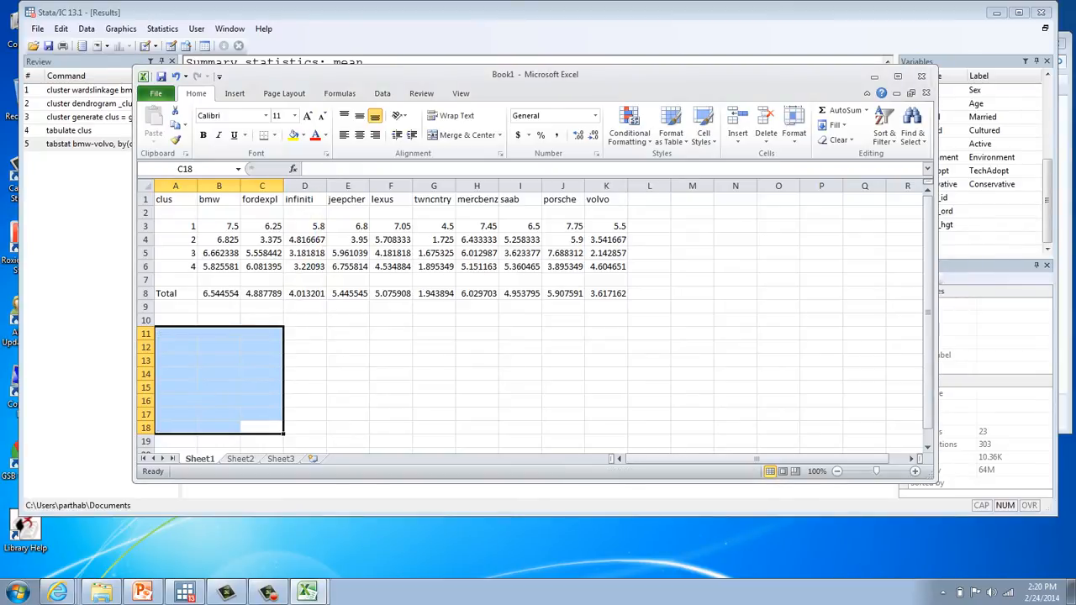
left_click(520, 401)
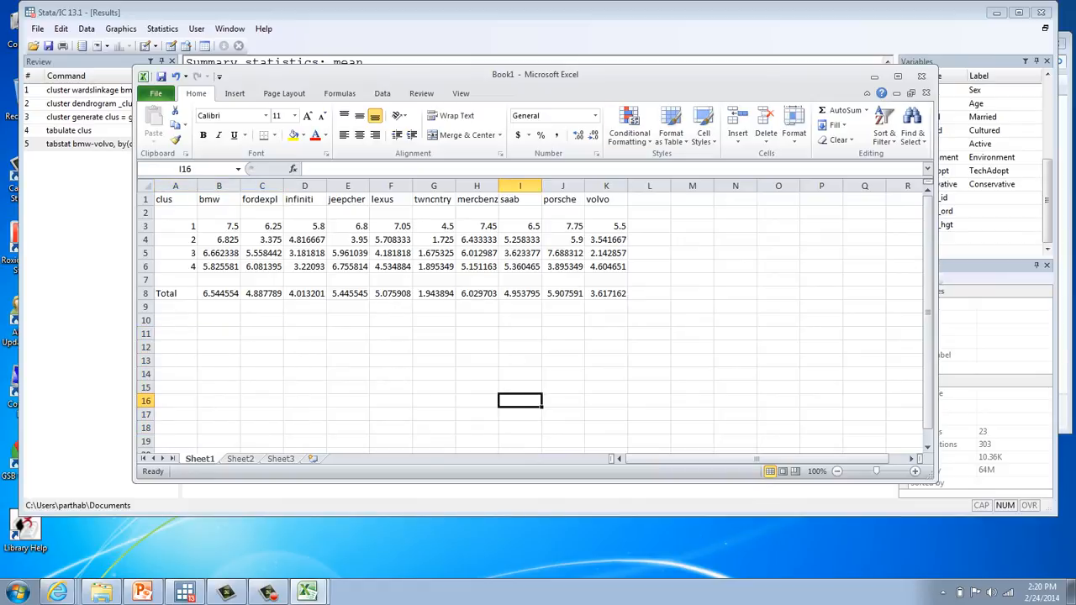
Copy the combined cluster means in A1:K6 without the Total row, then switch back to Stata and deselect the results
left_click_drag(630, 74, 657, 128)
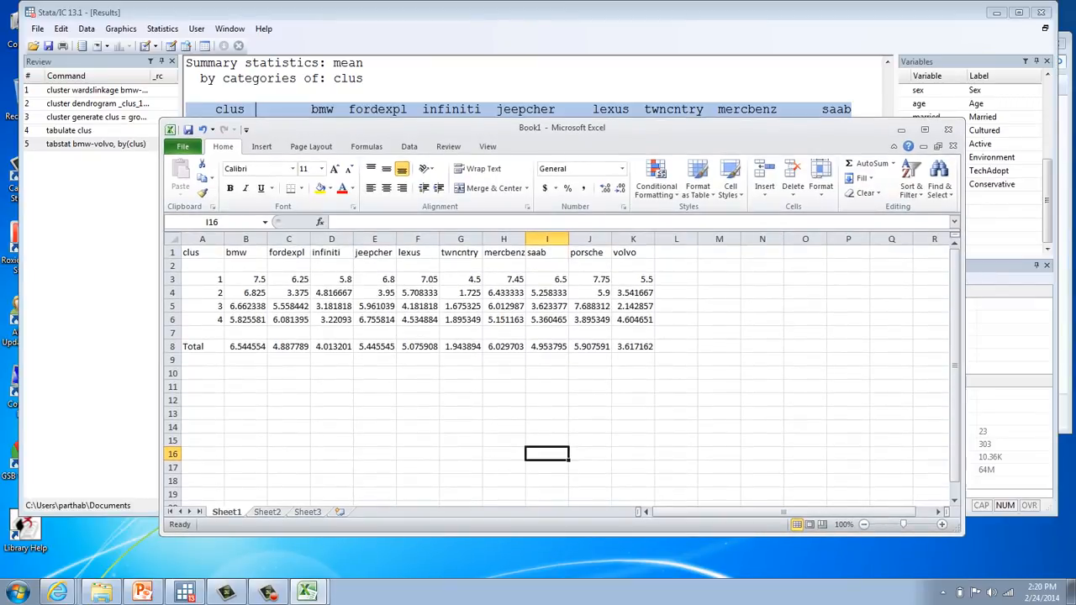
left_click_drag(633, 320, 202, 253)
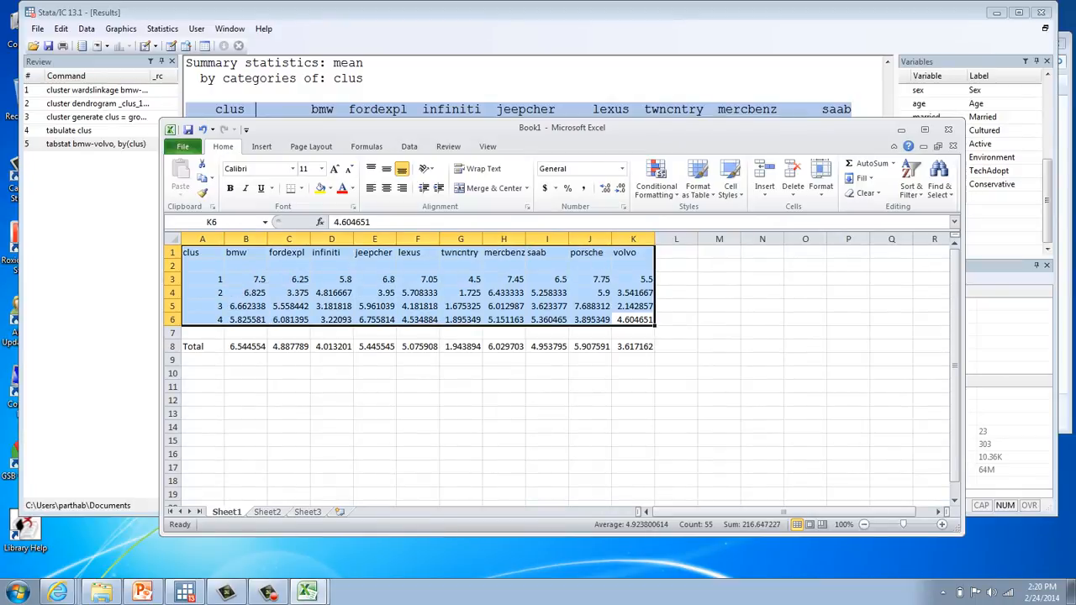
key("ctrl+c")
key("alt+Tab")
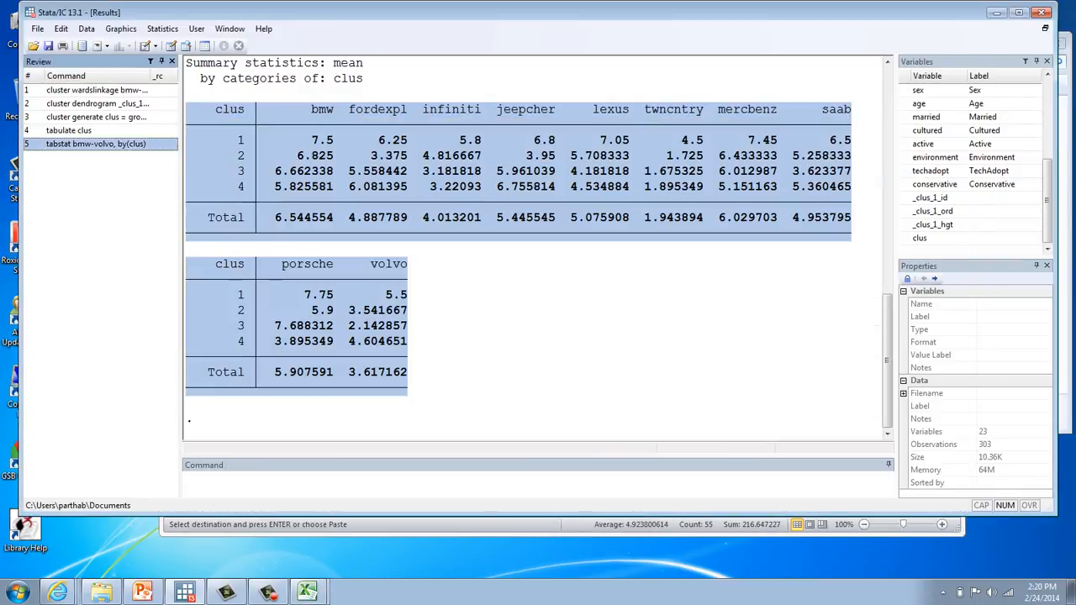
left_click(538, 328)
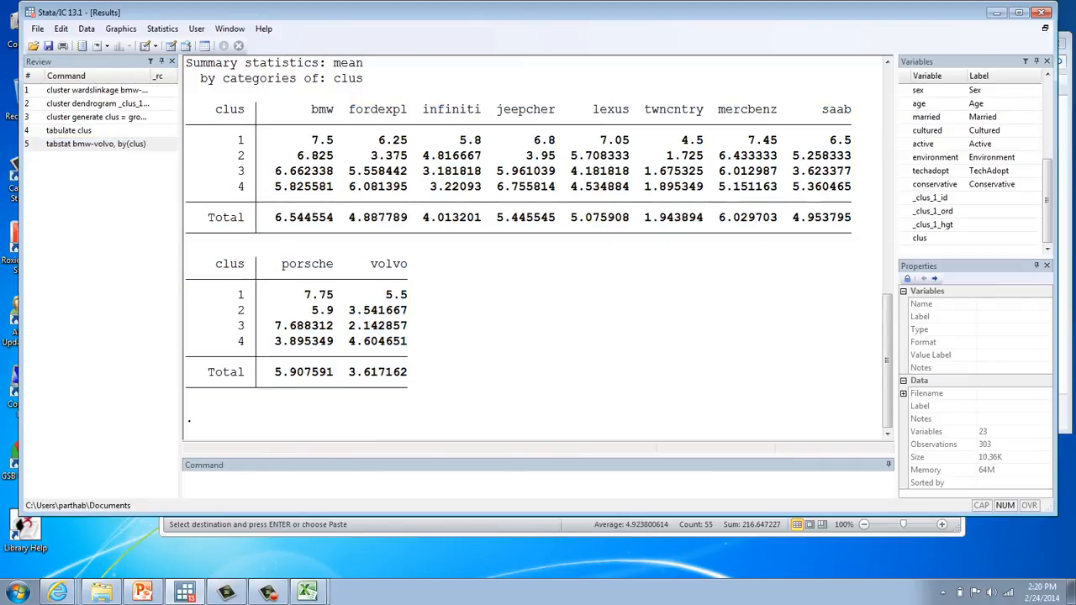
Open the Data Editor in edit mode and start a new empty dataset, discarding the unsaved data in memory
left_click(171, 47)
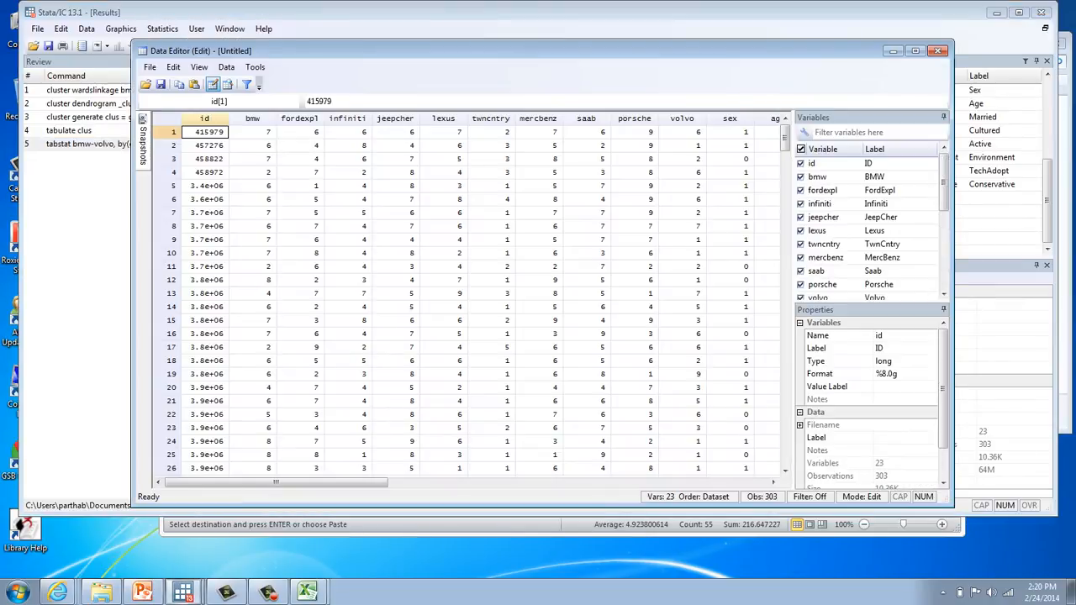
left_click(149, 66)
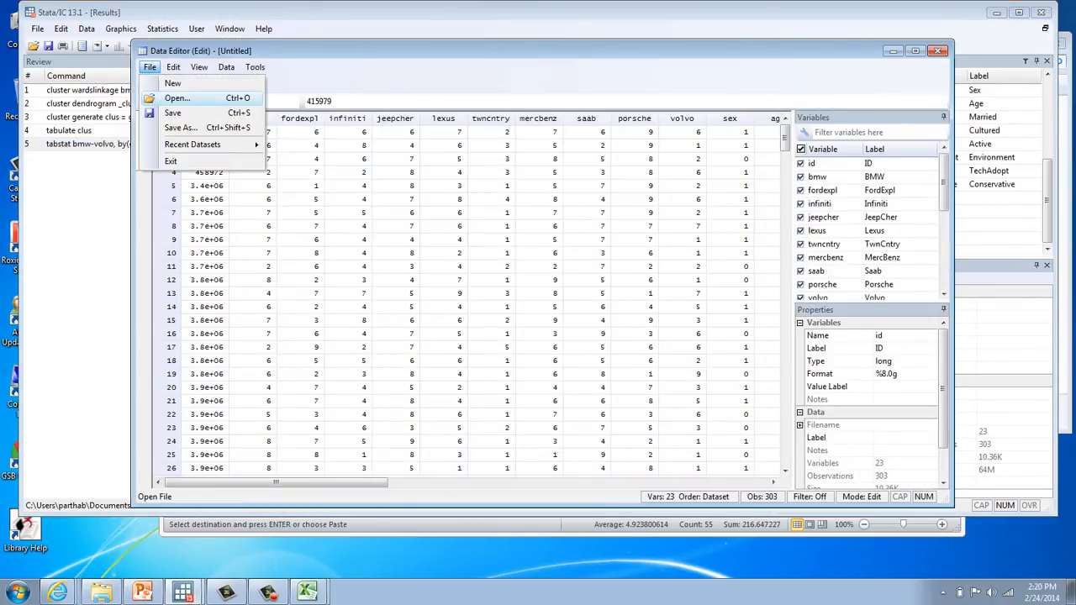
left_click(172, 83)
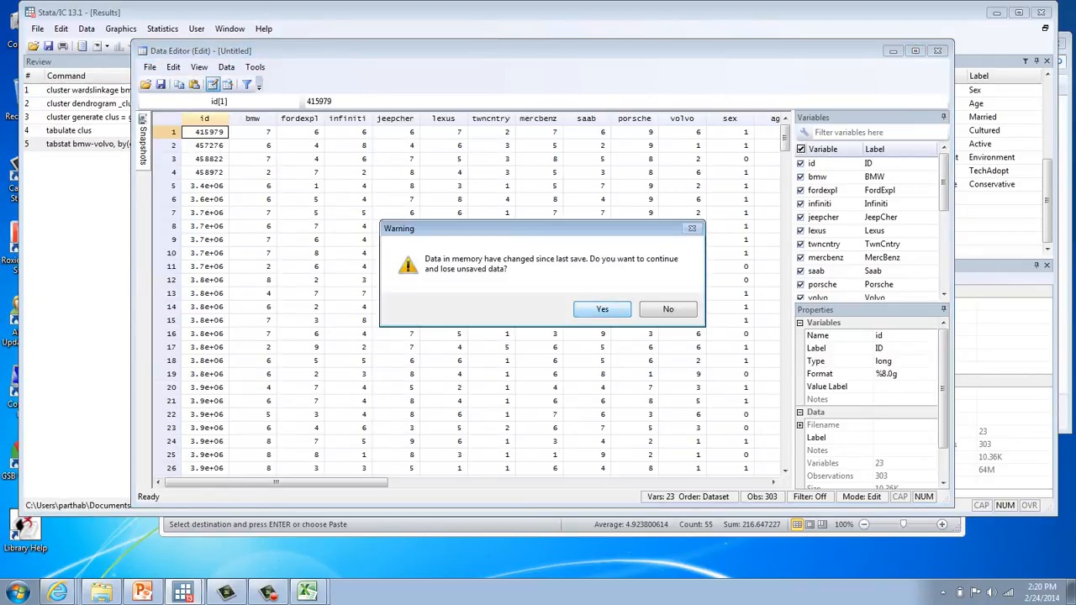
key("Return")
Paste the copied cluster means into the empty dataset with the first row as variable names, and close the Data Editor
key("ctrl+v")
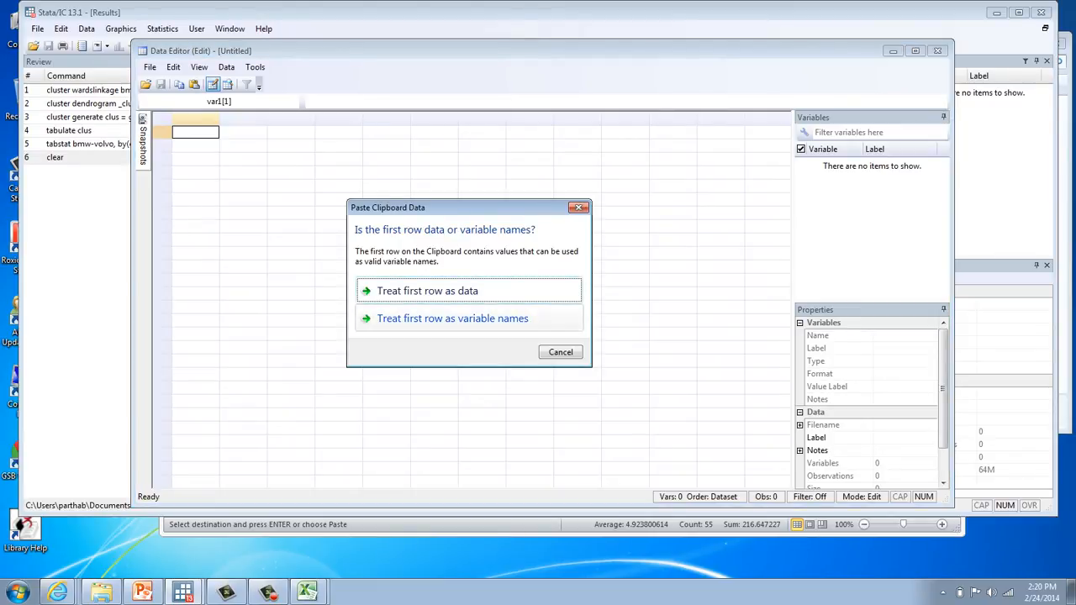
key("Tab")
key("Return")
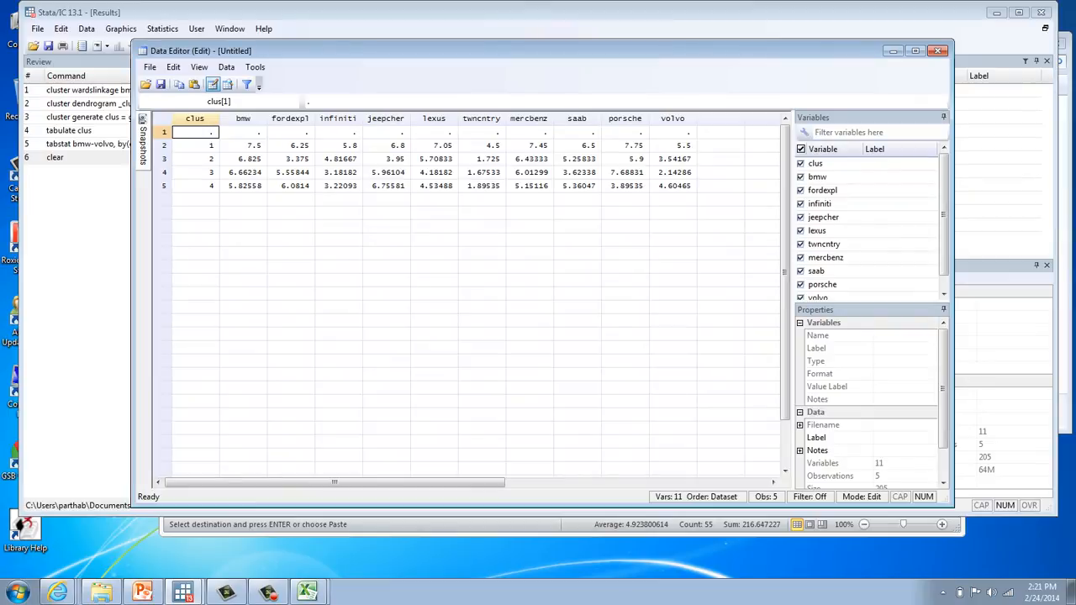
left_click_drag(505, 51, 548, 40)
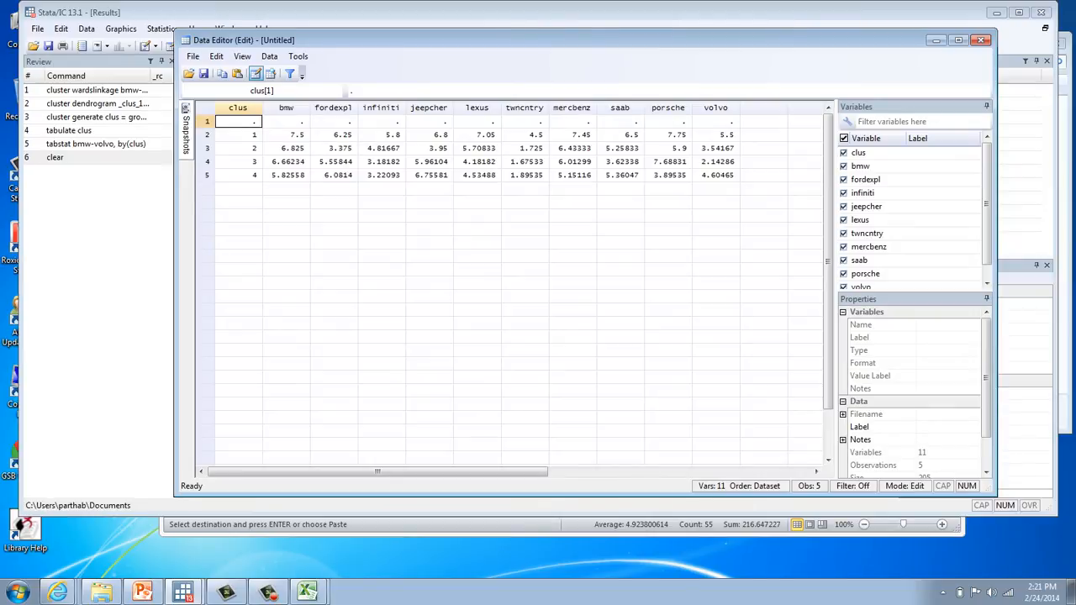
left_click_drag(548, 39, 577, 48)
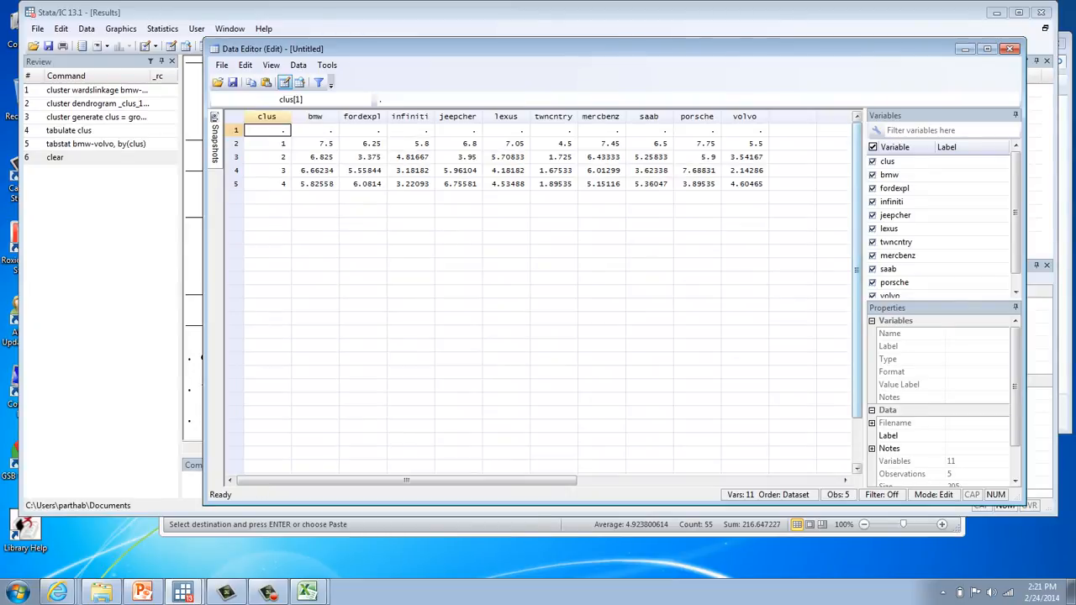
left_click(1010, 48)
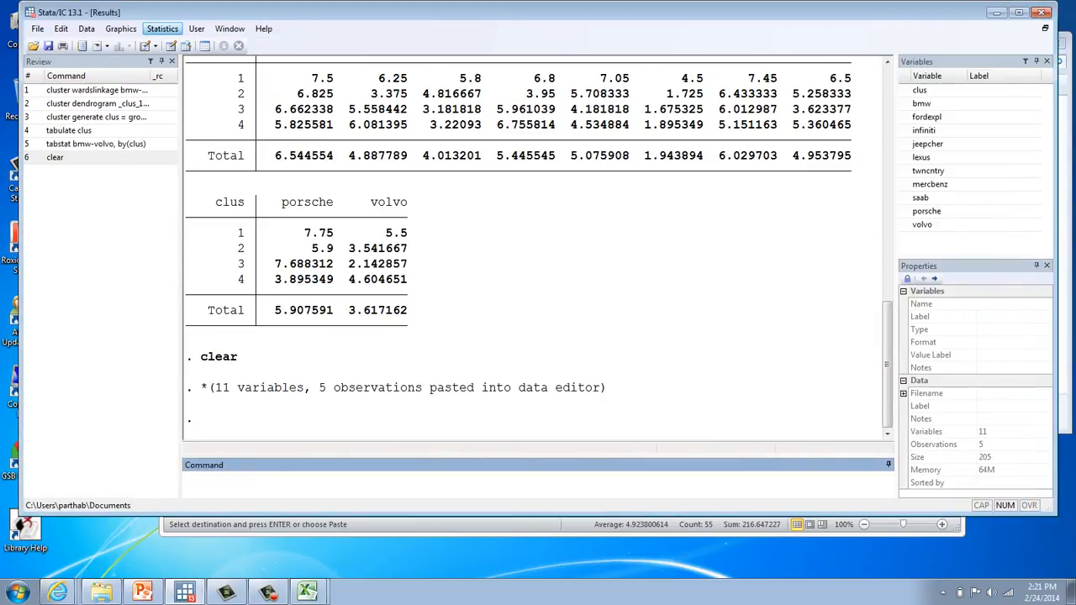
Run a factor analysis on the variables bmw-volvo and page through to the end of its output
left_click(162, 29)
mouse_move(203, 373)
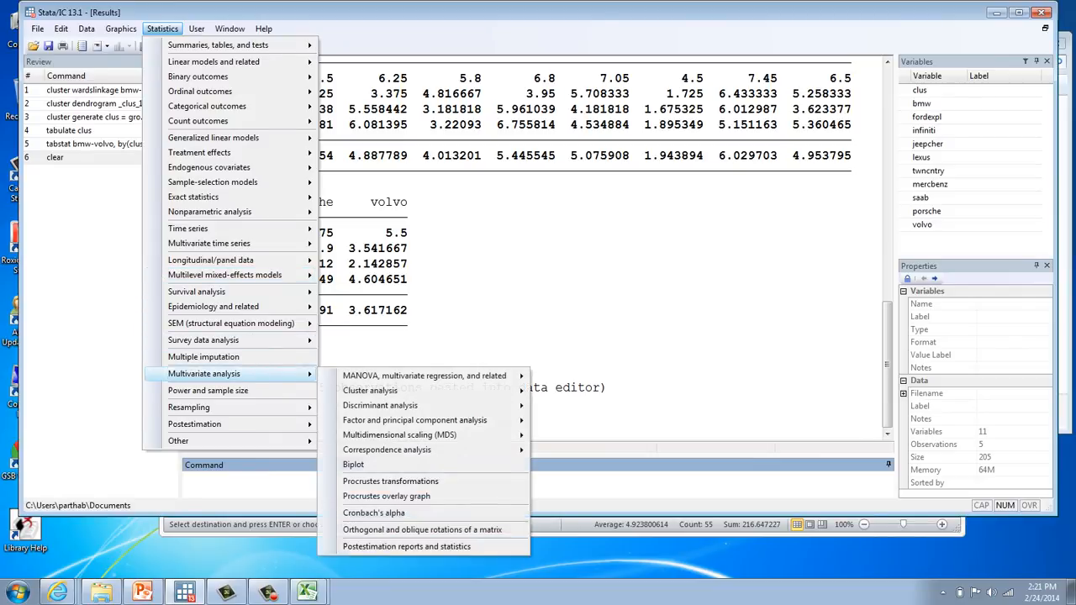
mouse_move(414, 420)
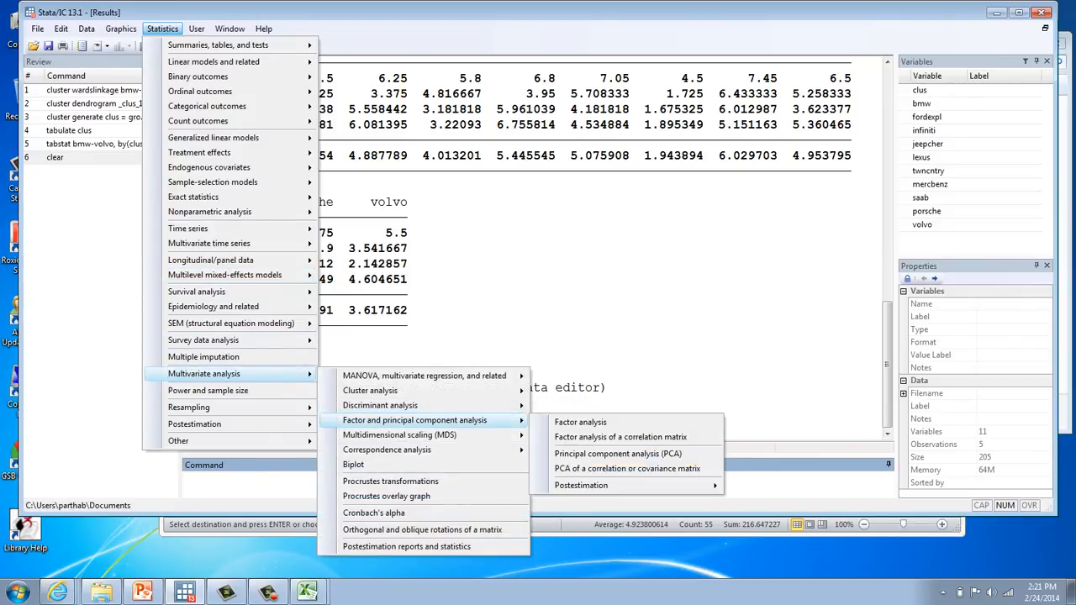
left_click(580, 422)
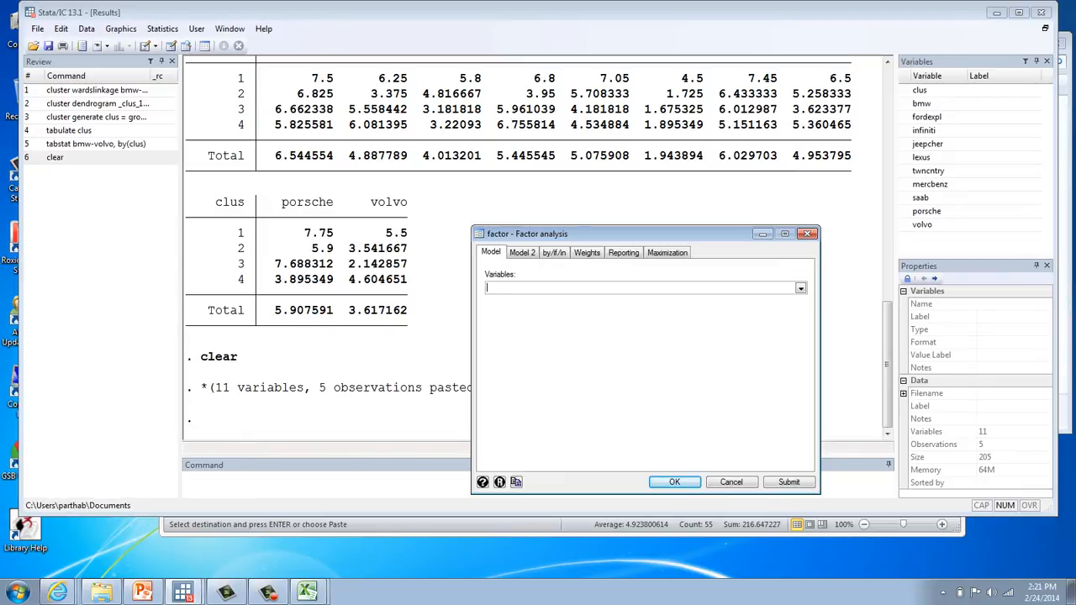
type("bmw-volvo")
key("Return")
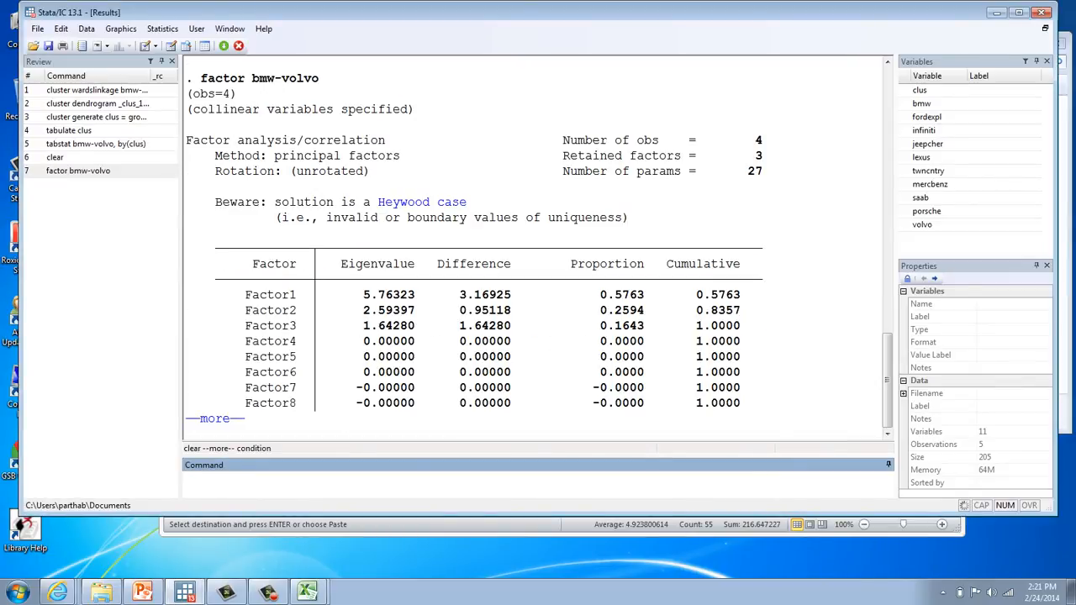
key("space")
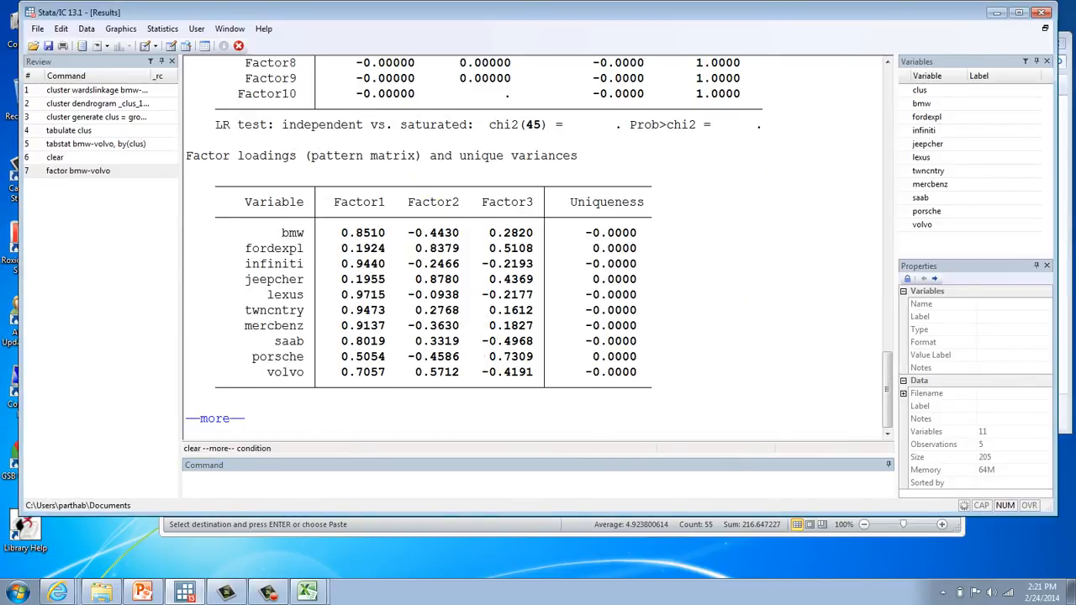
key("space")
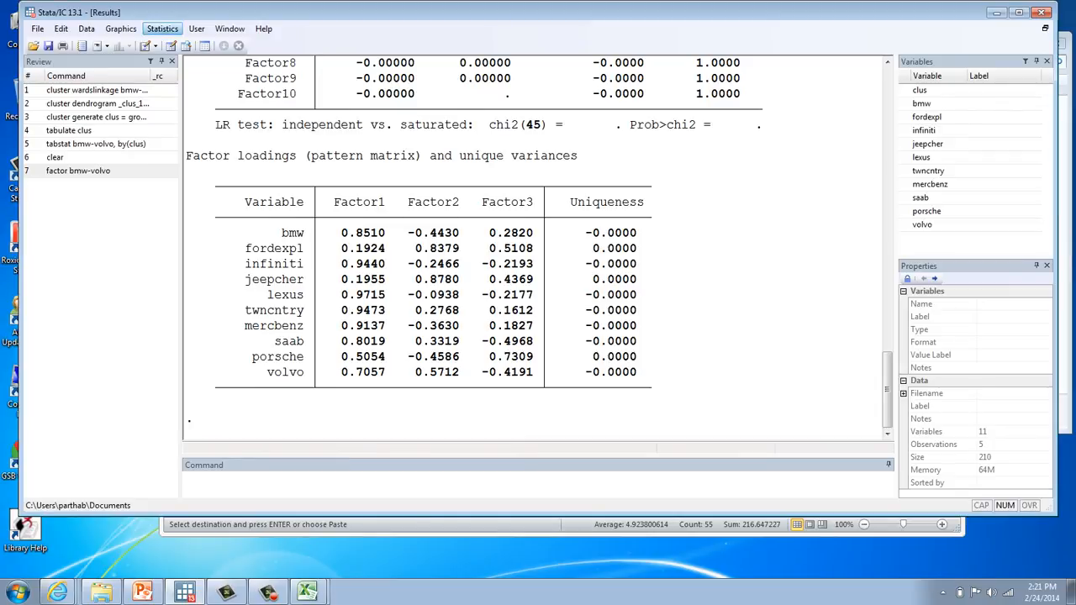
Create a postestimation loading plot of the factor analysis for 2 factors with the default settings
left_click(162, 29)
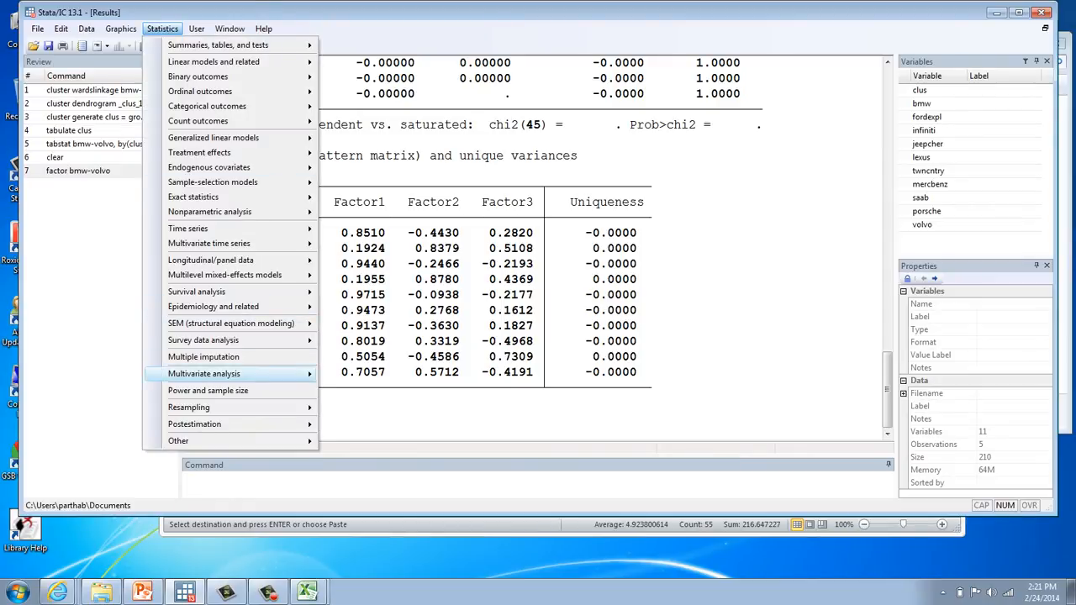
mouse_move(204, 374)
mouse_move(380, 405)
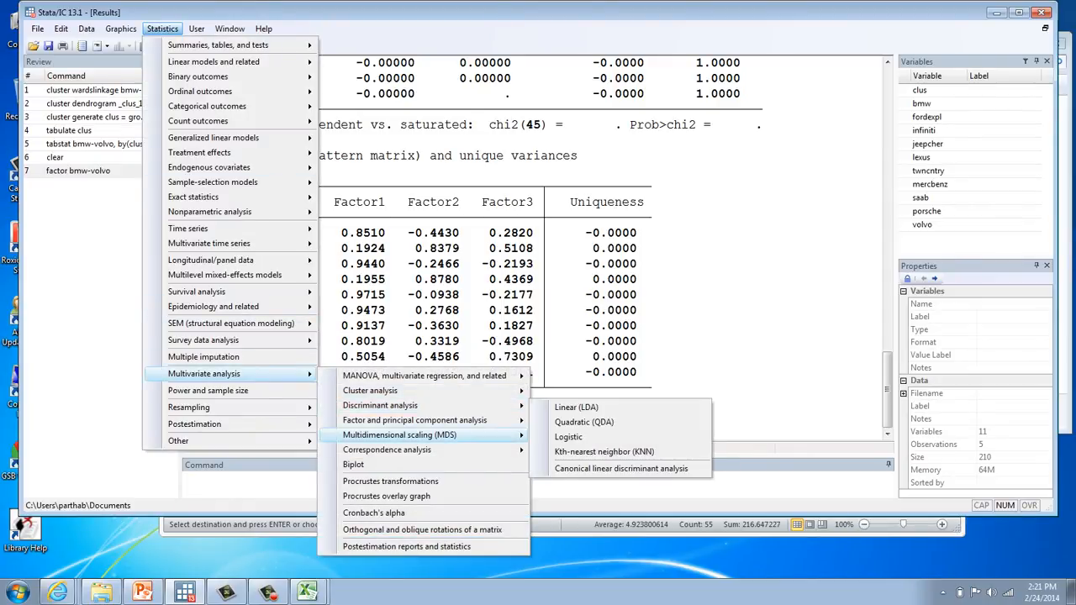
mouse_move(414, 420)
mouse_move(581, 485)
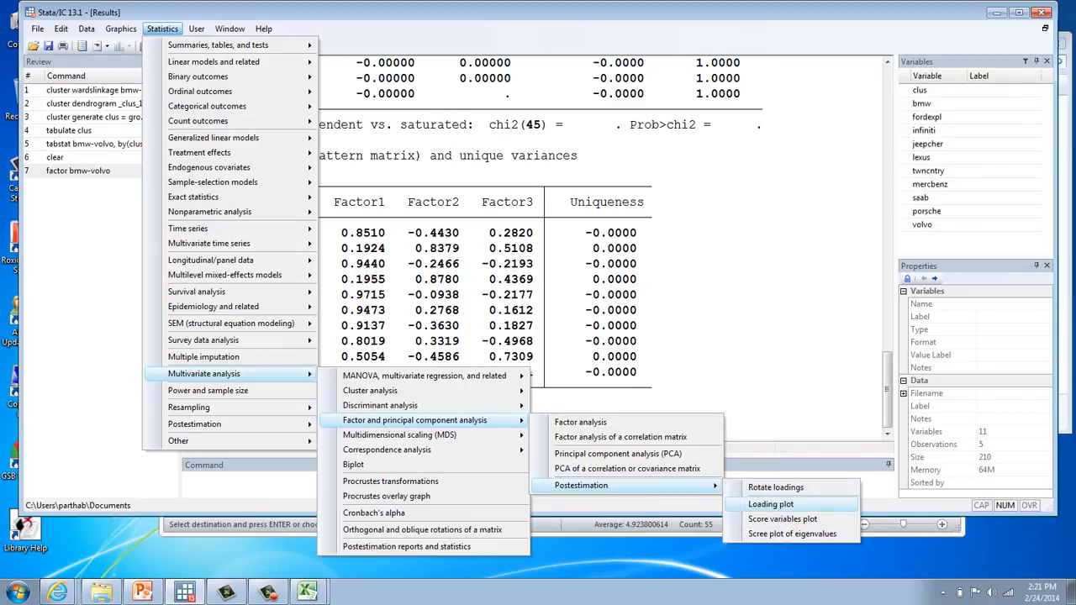
left_click(771, 504)
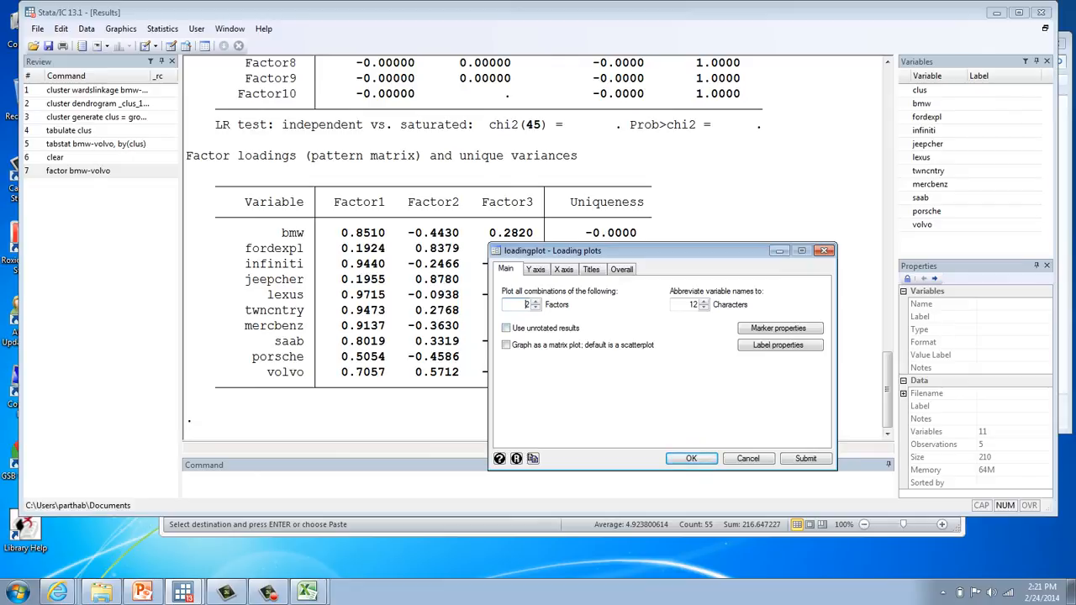
left_click(691, 458)
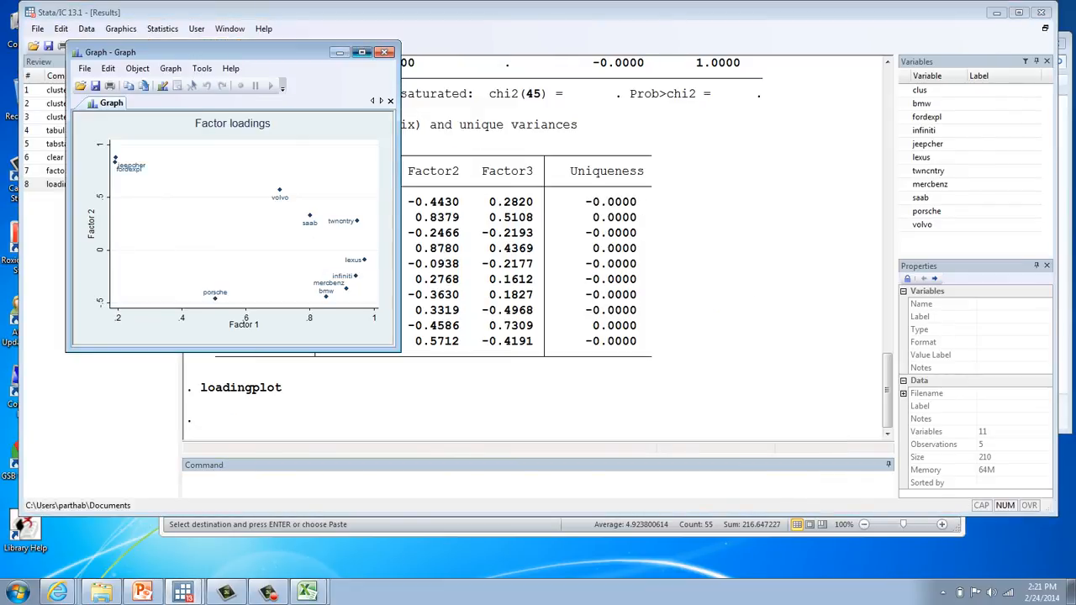
Examine the factor loadings graph at full-screen size, restore it and close the graph window
left_click(362, 52)
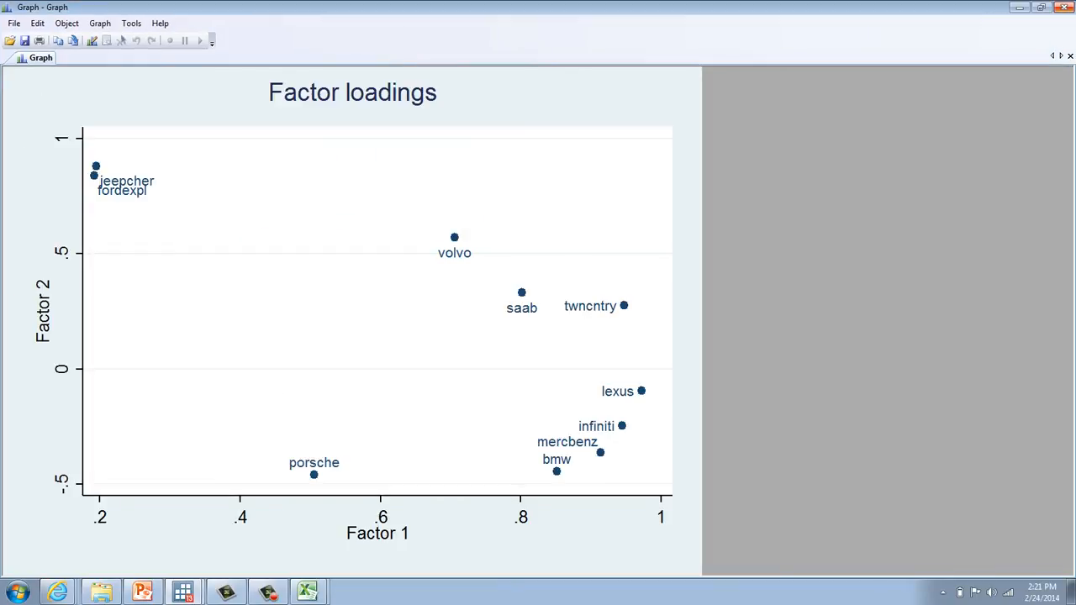
left_click(1041, 7)
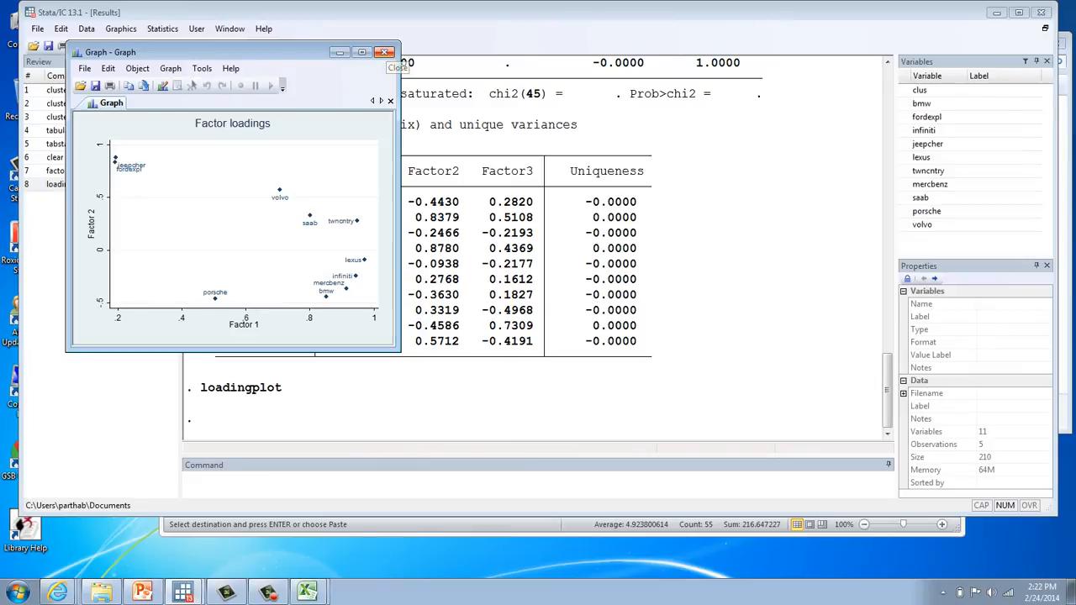
left_click(385, 52)
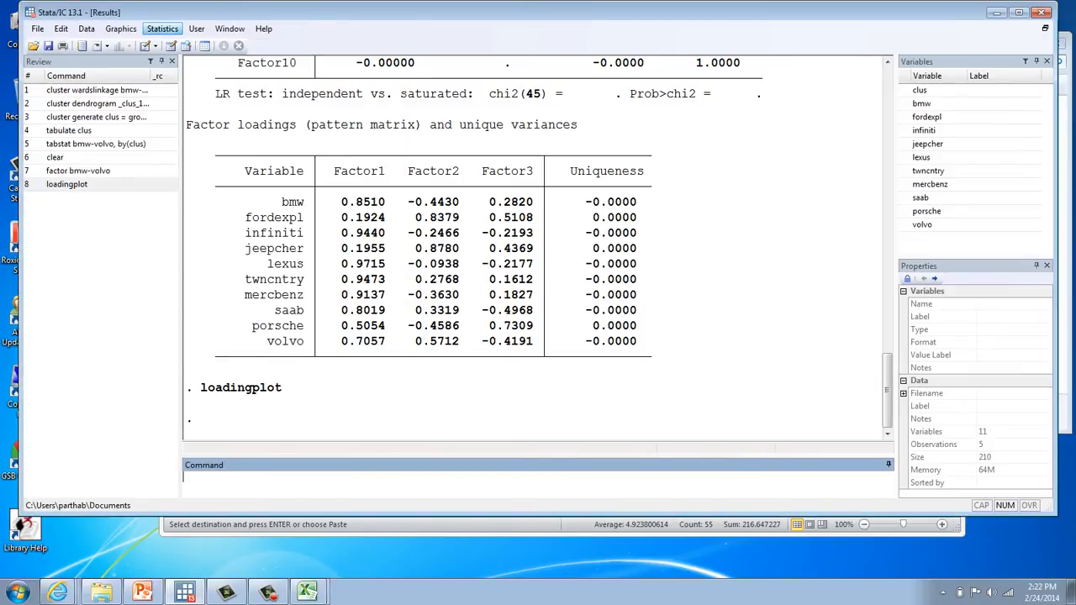
Create a postestimation score variables plot for 2 factors with the default settings, view it and close the graph
left_click(162, 28)
mouse_move(253, 373)
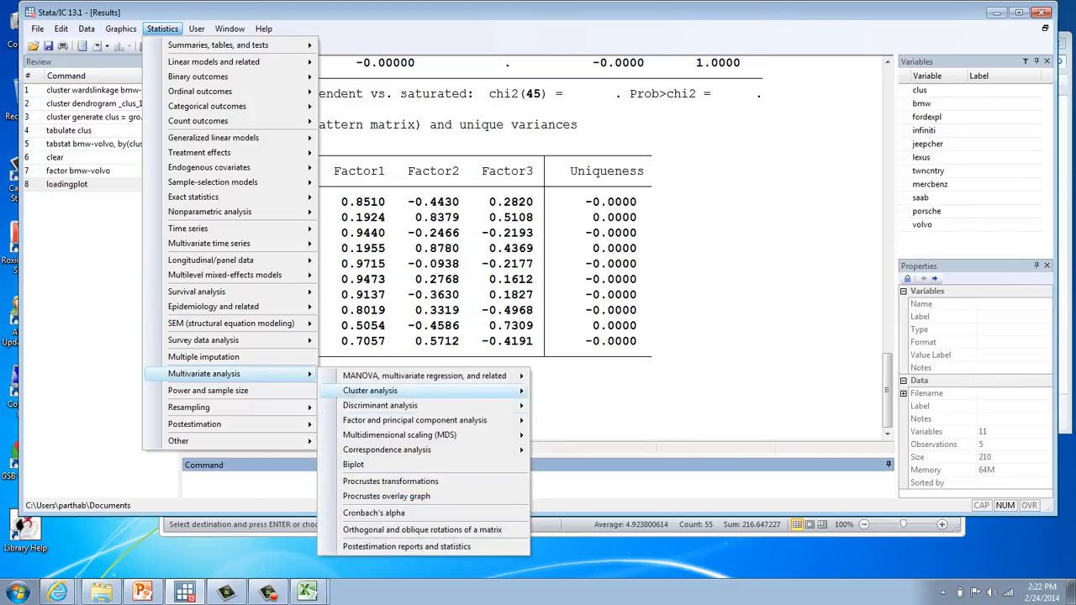
mouse_move(420, 420)
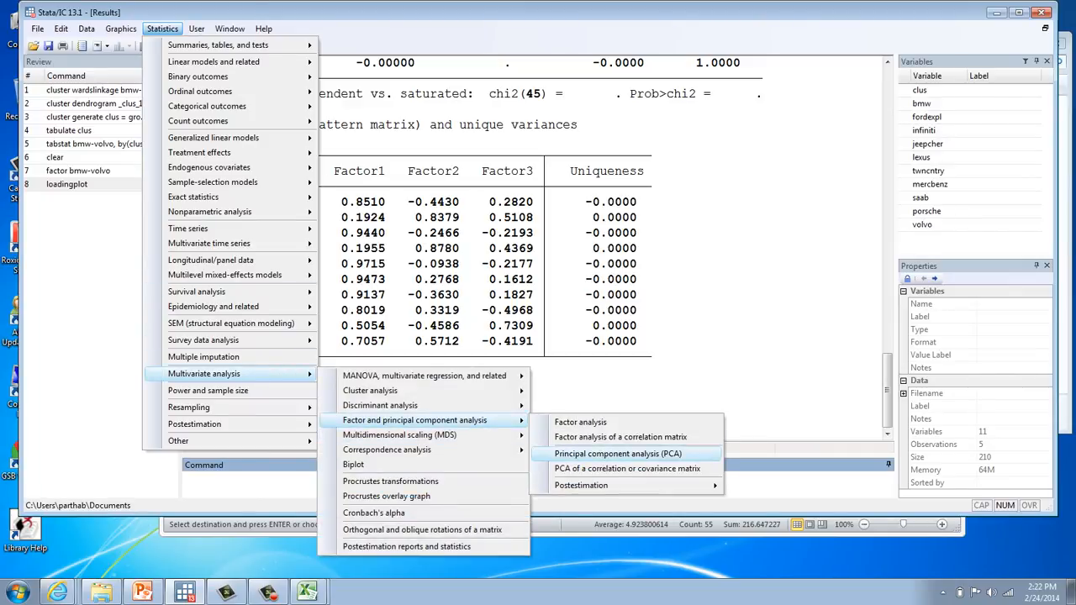
mouse_move(630, 485)
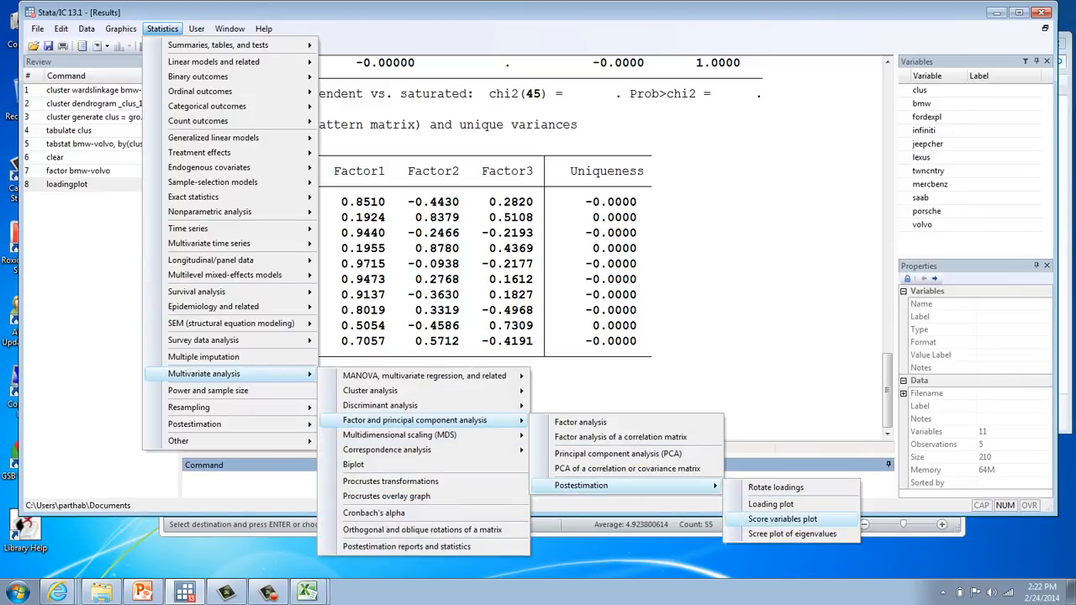
left_click(781, 518)
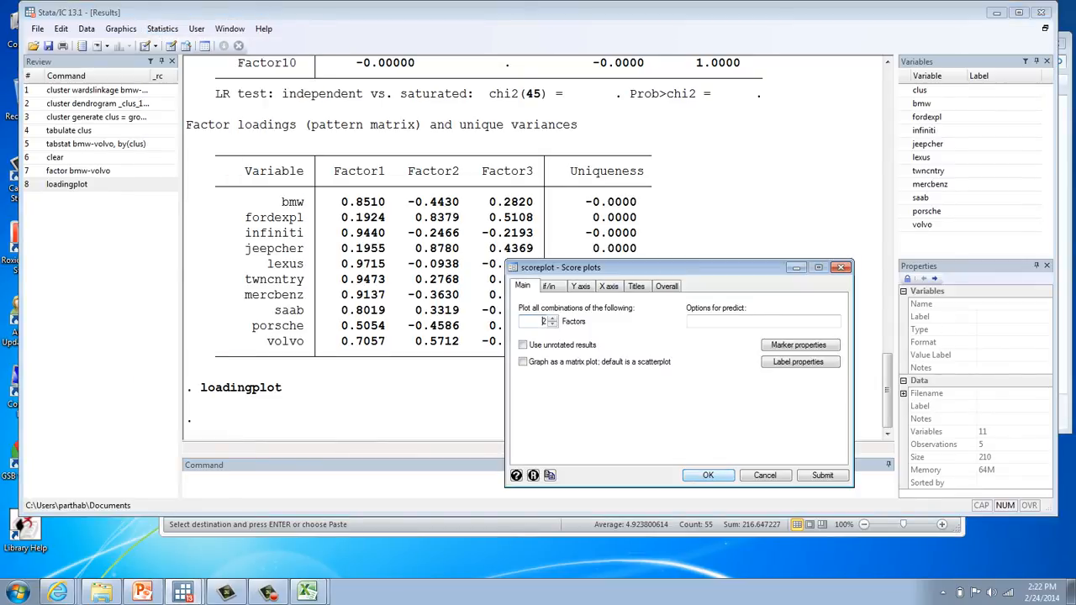
left_click(708, 475)
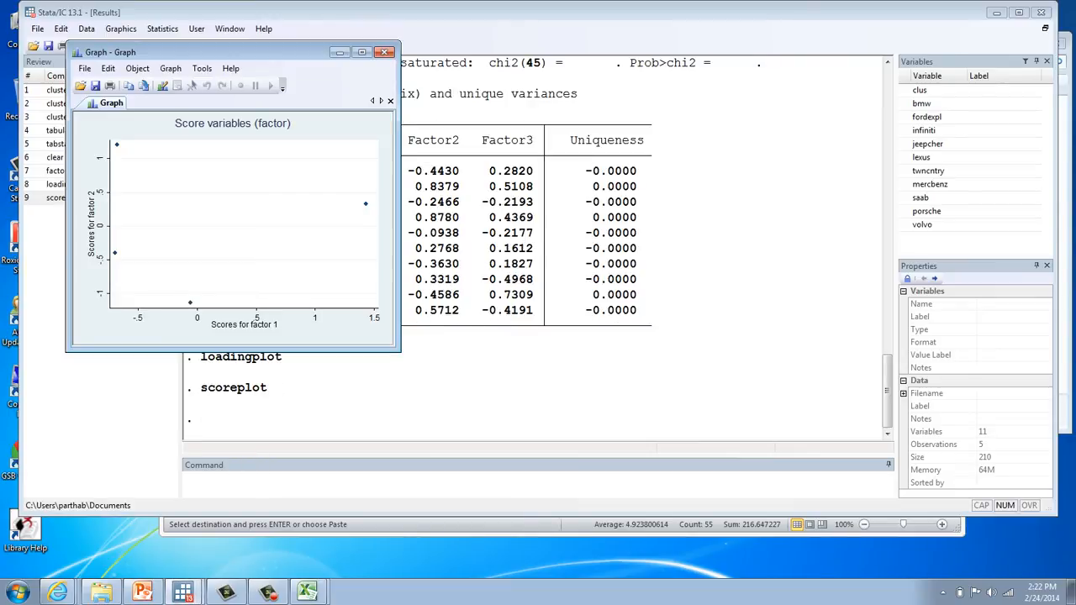
left_click_drag(234, 52, 310, 64)
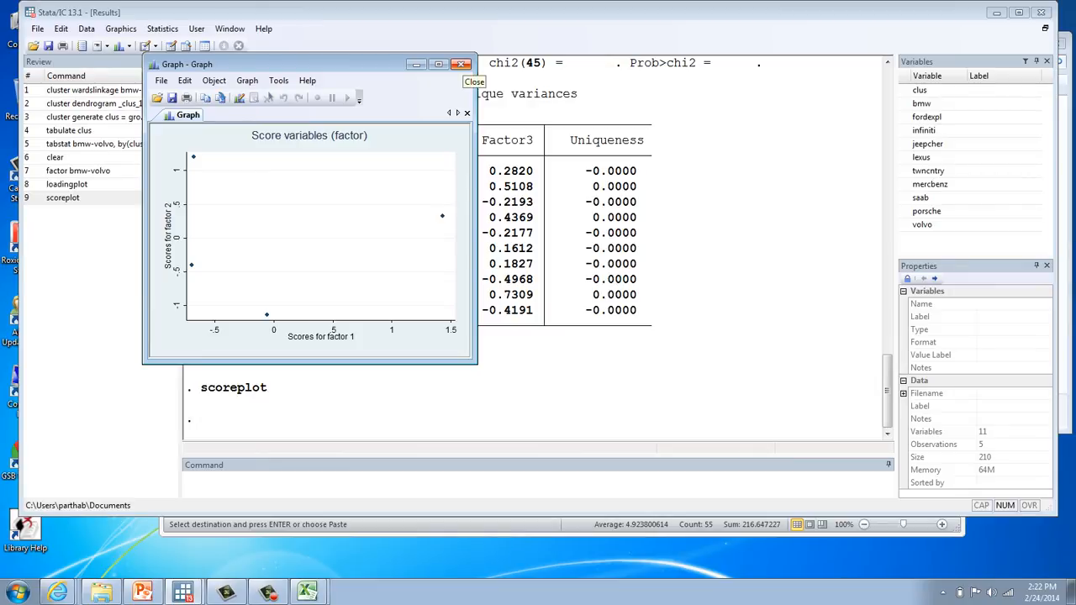
left_click(461, 65)
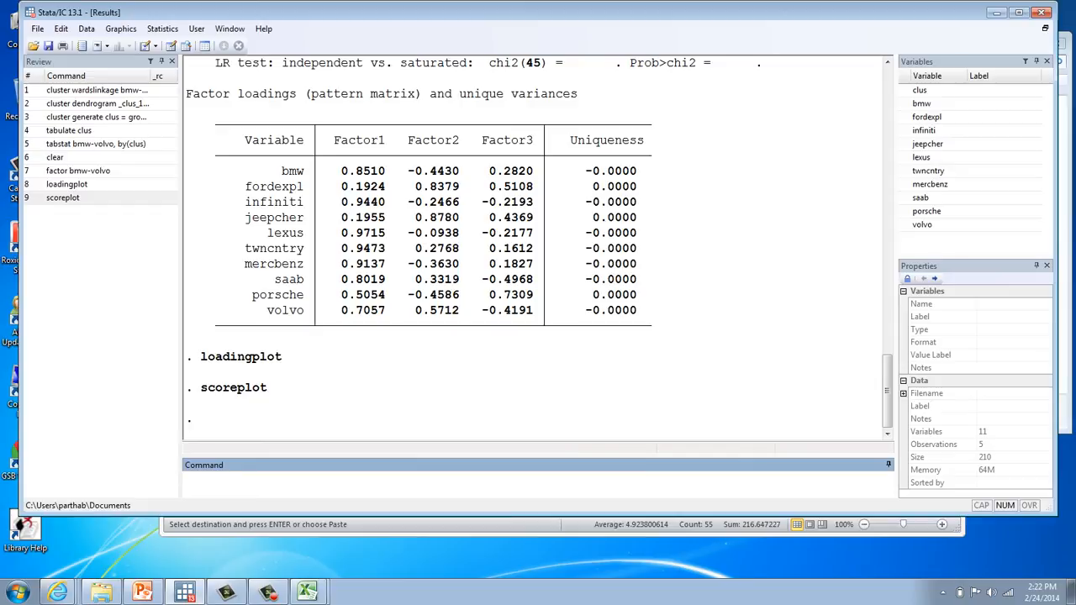
Clear the cluster means from Stata's memory, switch to cars.xlsx in Excel and copy all the data on Sheet1
type("clear")
key("Return")
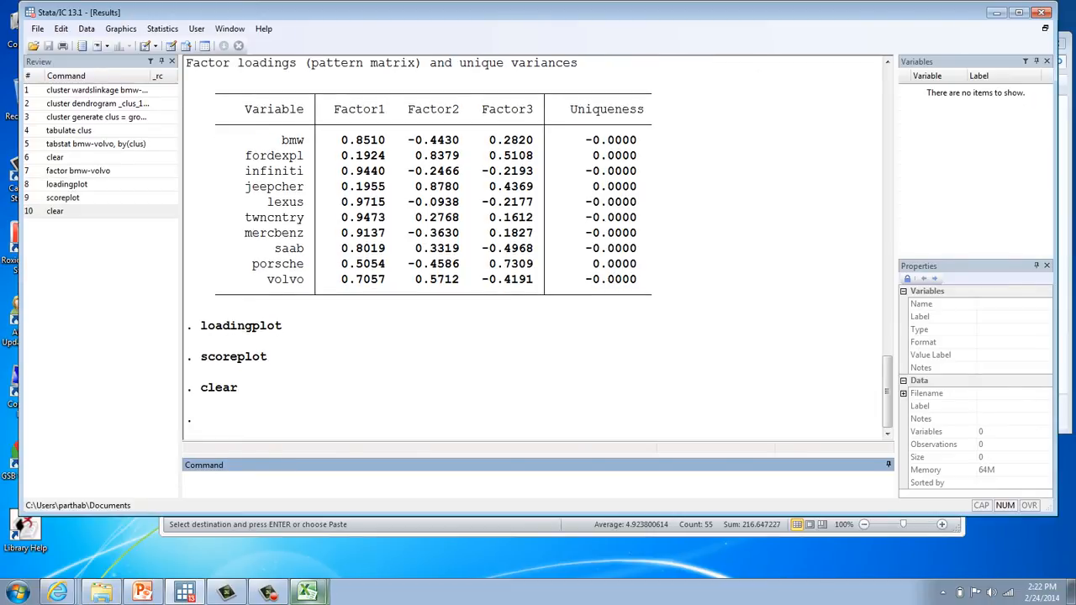
mouse_move(307, 593)
left_click(307, 539)
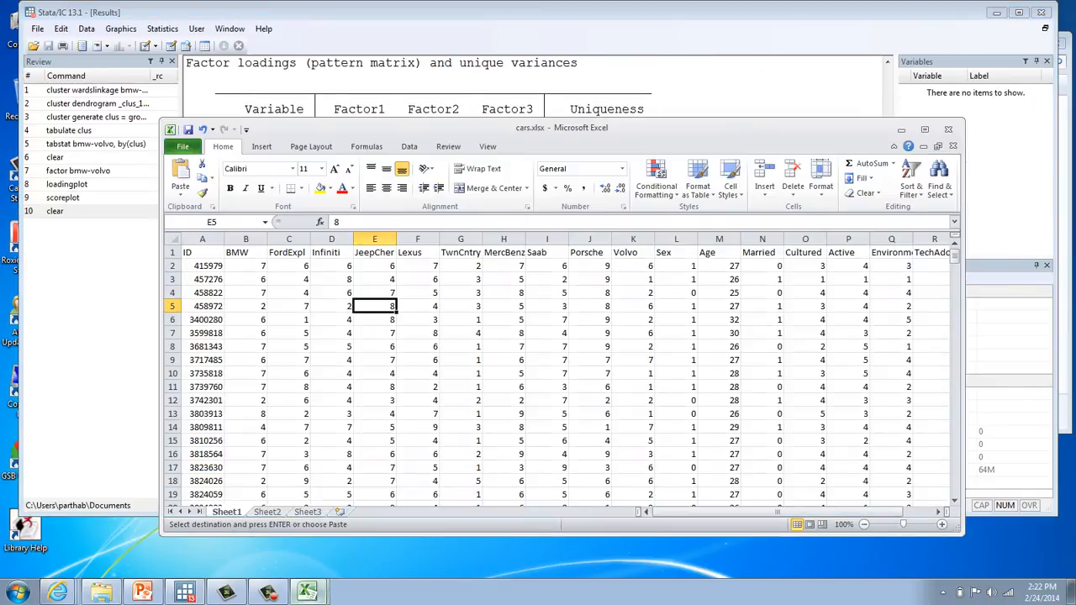
key("ctrl+a")
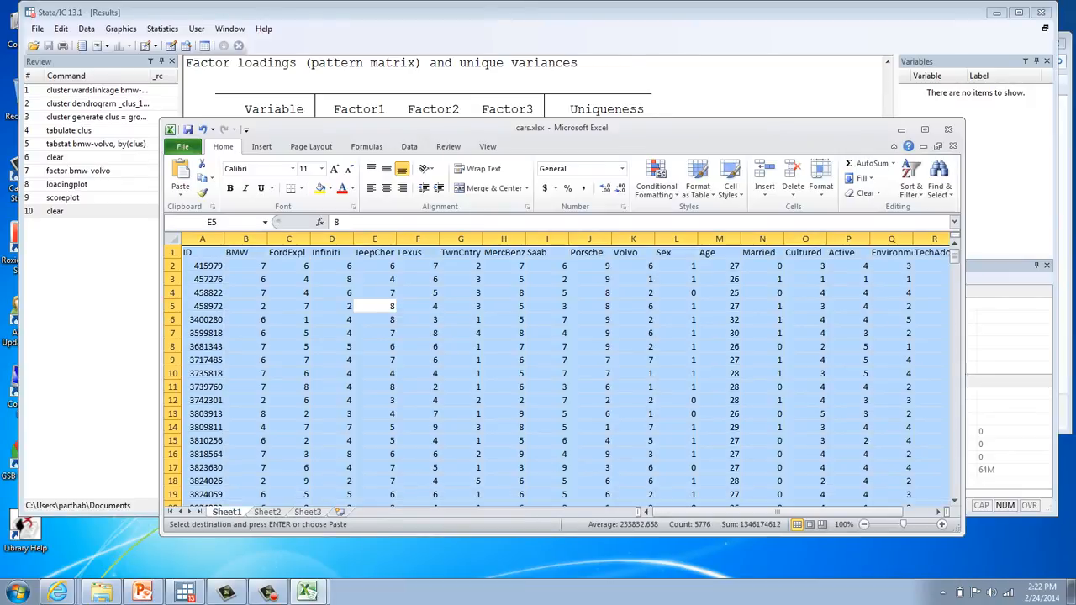
Switch to Stata, paste the copied cars data into the Data Editor with the first row as variable names, and close the editor
key("alt+Tab")
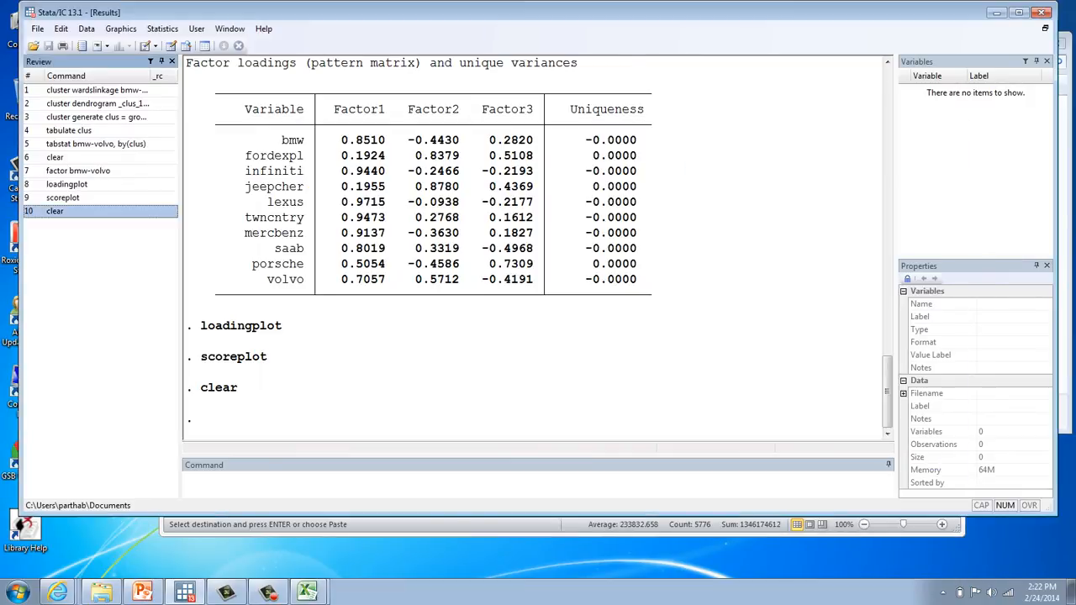
left_click(120, 28)
left_click(196, 29)
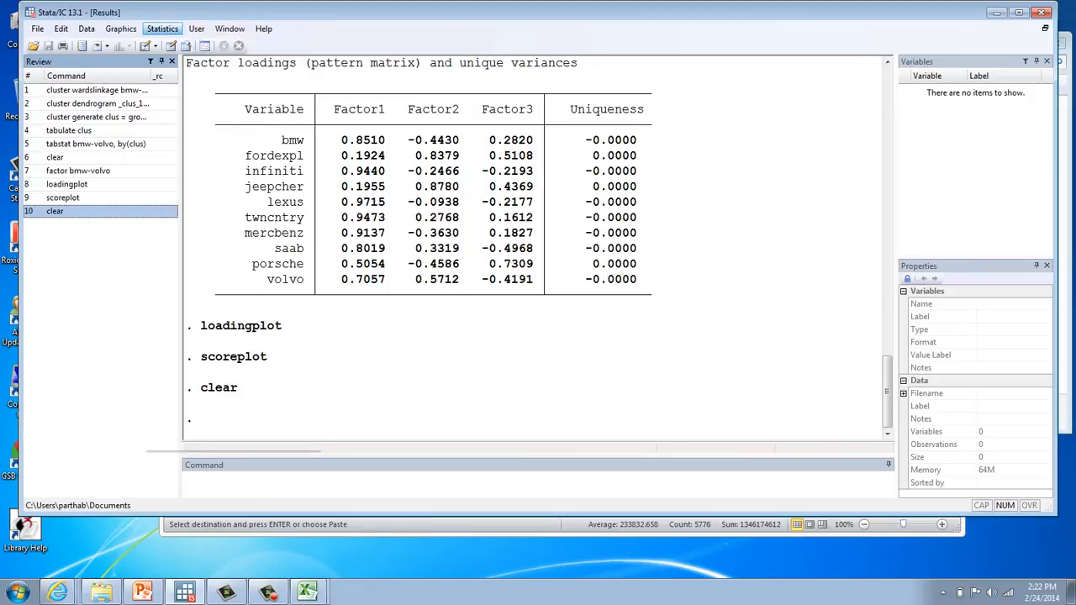
left_click(120, 28)
left_click(170, 45)
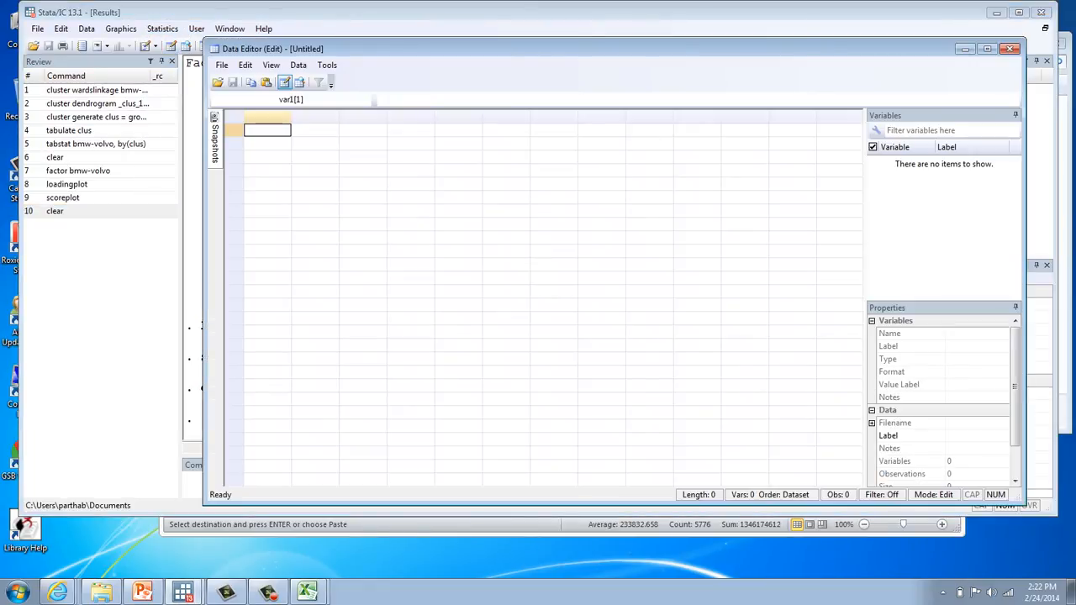
key("ctrl+v")
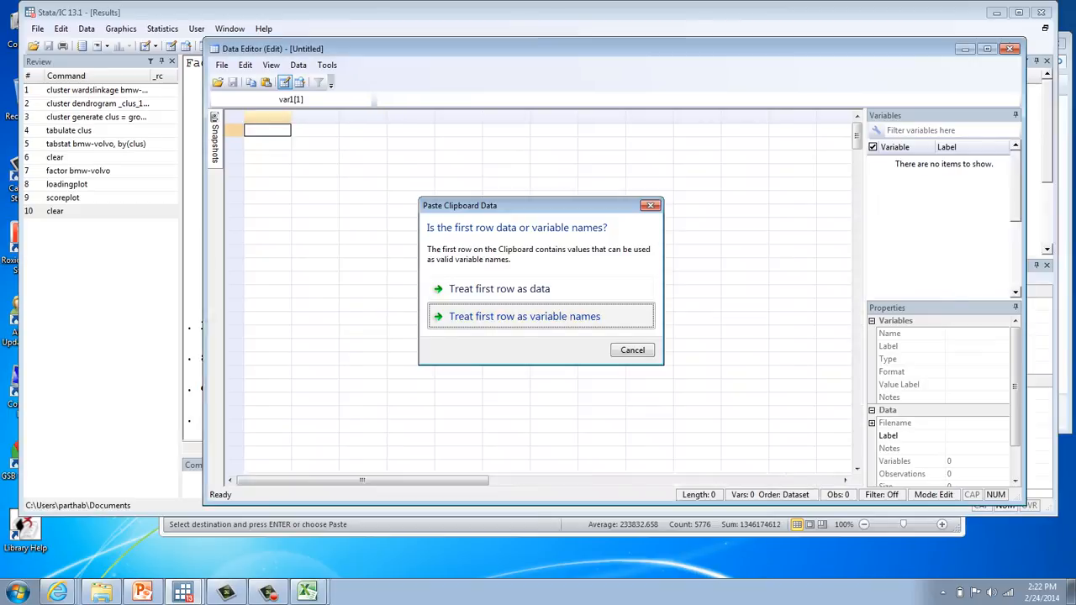
key("Return")
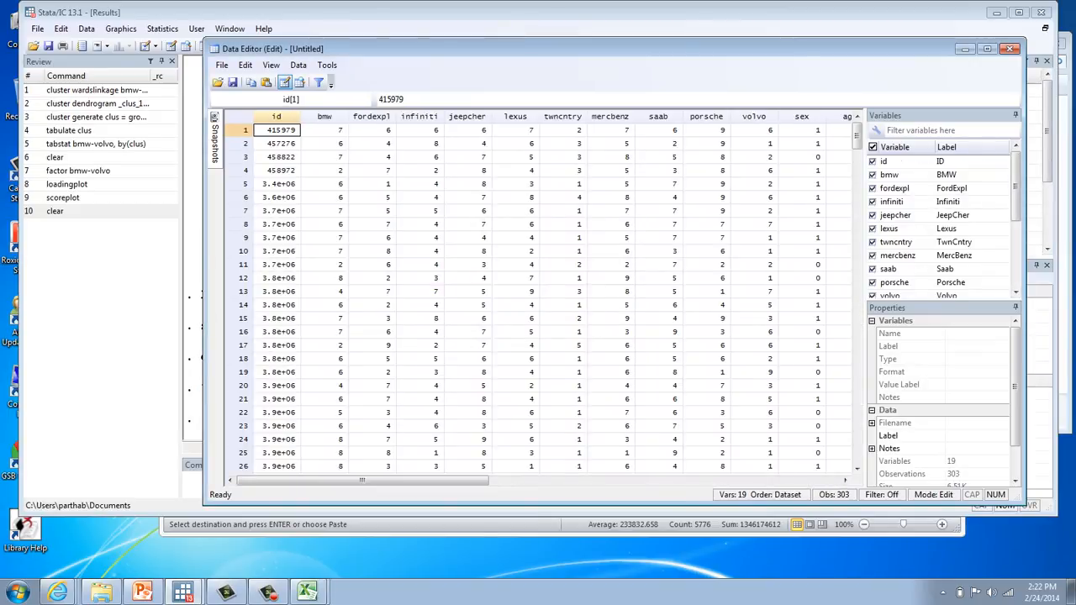
left_click(1009, 48)
Run a Ward's linkage cluster analysis on the variables bmw-volvo with the L2 (Euclidean) dissimilarity measure
left_click(162, 29)
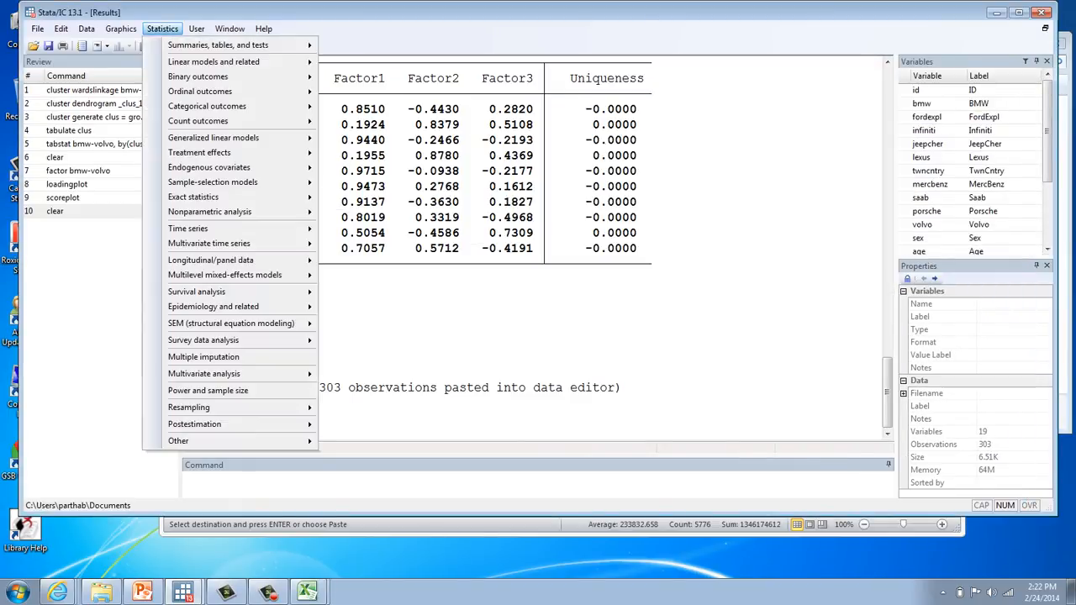
mouse_move(203, 373)
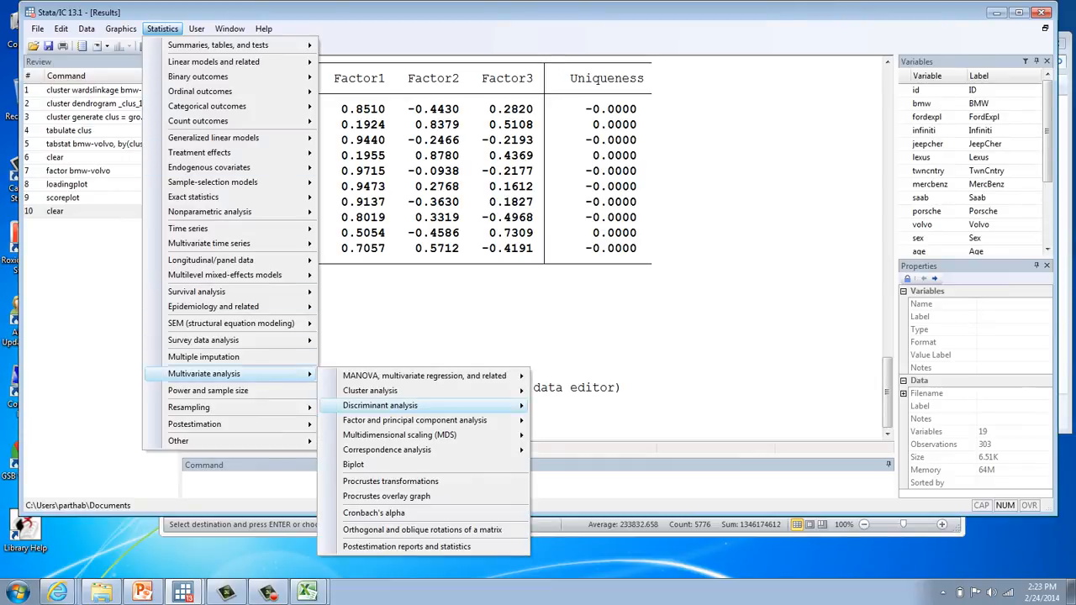
mouse_move(369, 390)
mouse_move(580, 424)
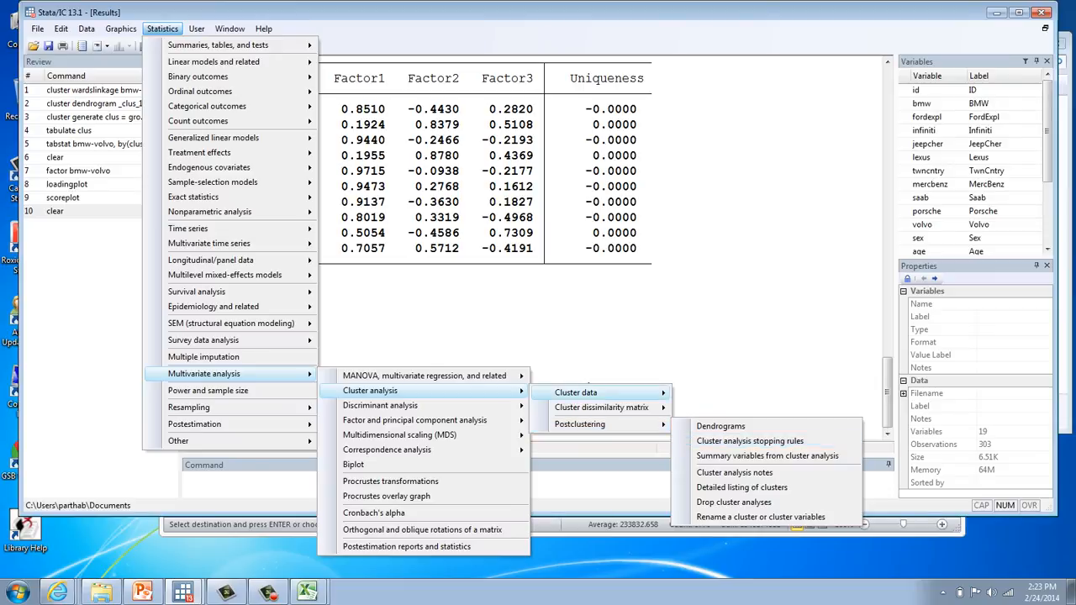
mouse_move(589, 393)
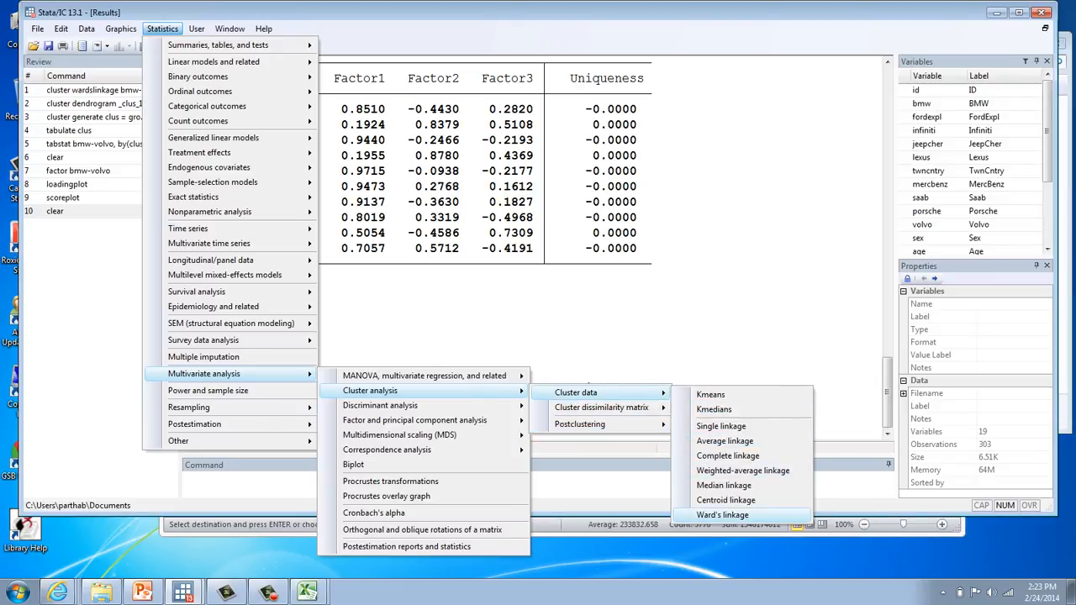
left_click(722, 515)
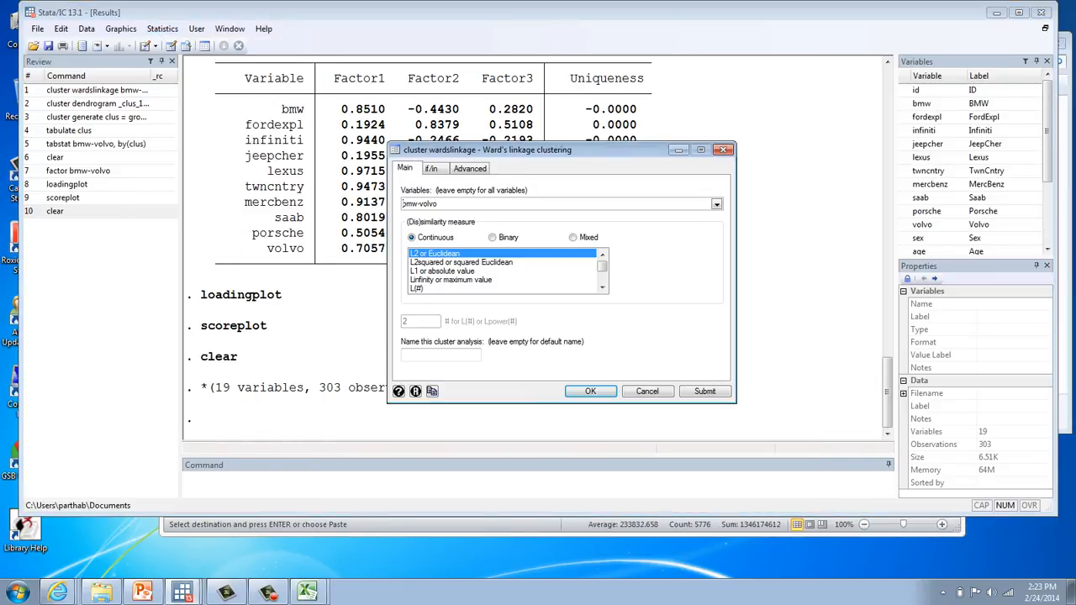
key("Return")
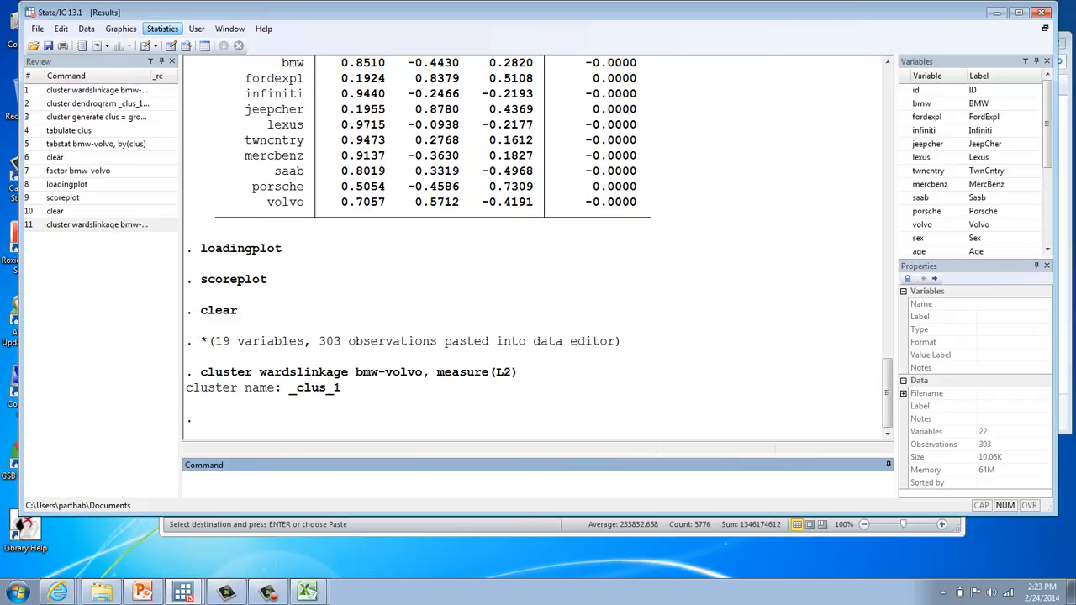
left_click(163, 29)
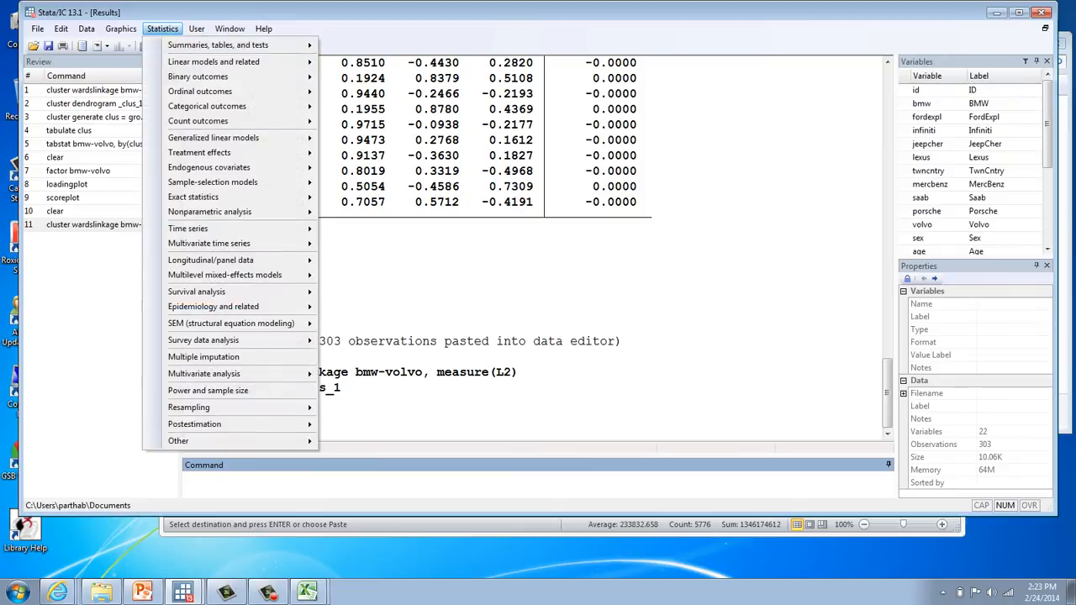
mouse_move(213, 61)
mouse_move(382, 78)
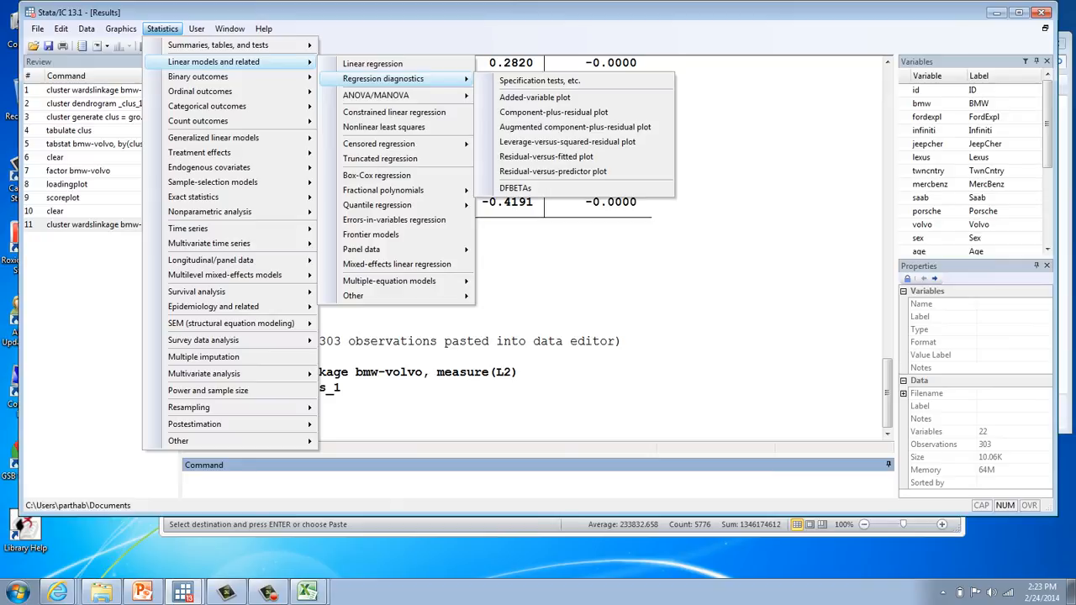
key("Escape")
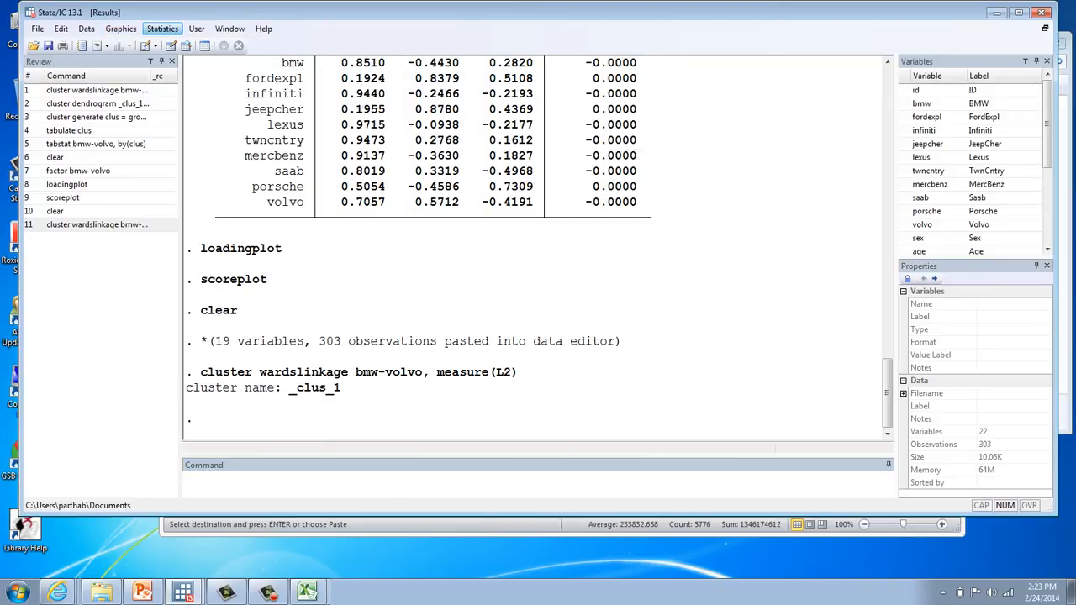
Generate the grouping variable clus with 4 groups from the cluster analysis _clus_1, producing an error message for ties
left_click(162, 28)
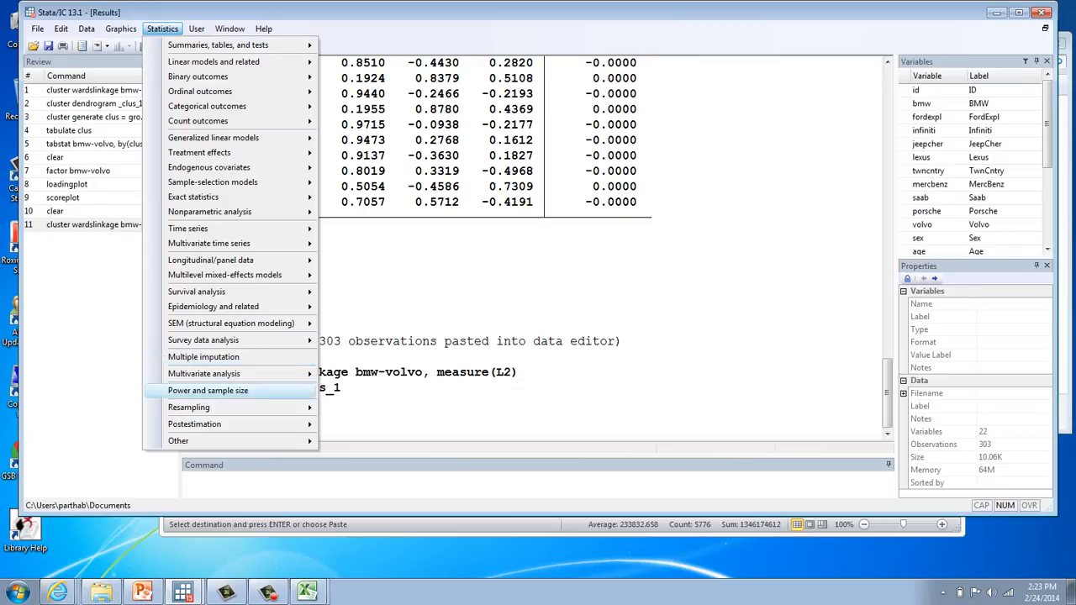
mouse_move(370, 390)
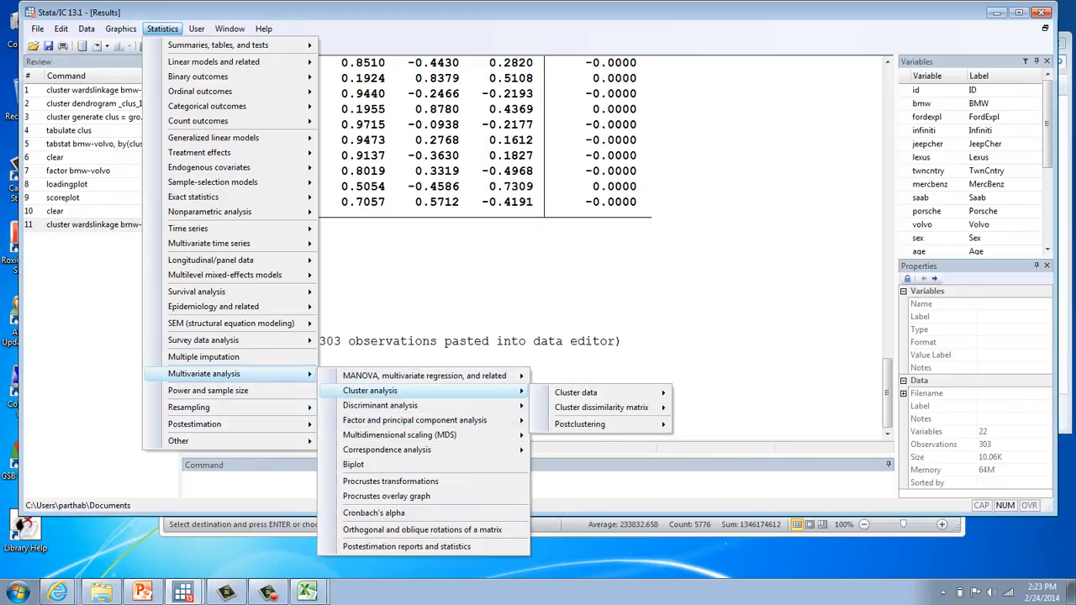
mouse_move(580, 424)
left_click(767, 455)
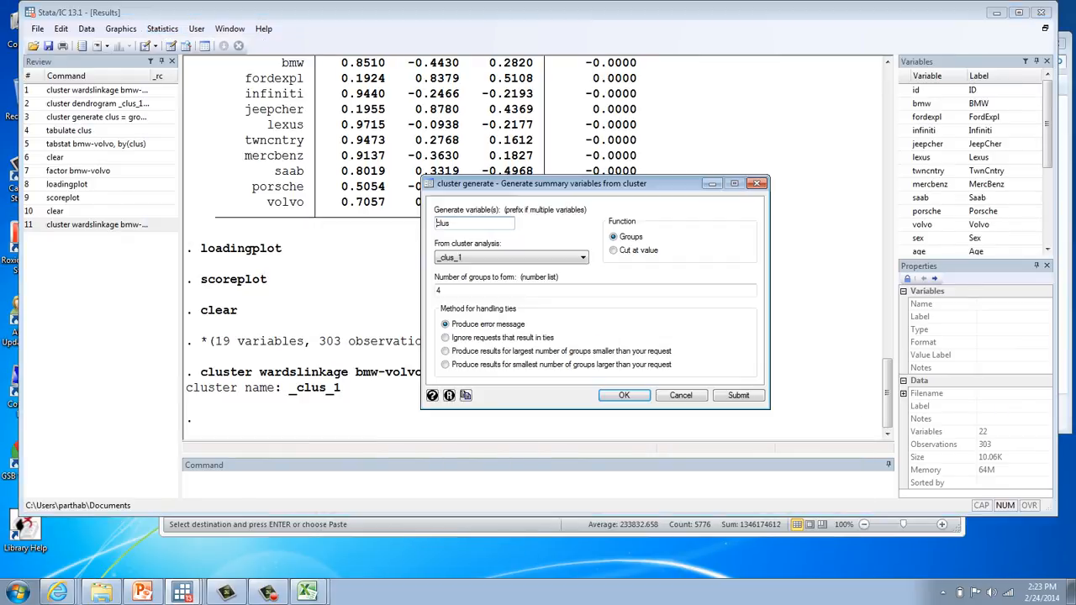
left_click(624, 395)
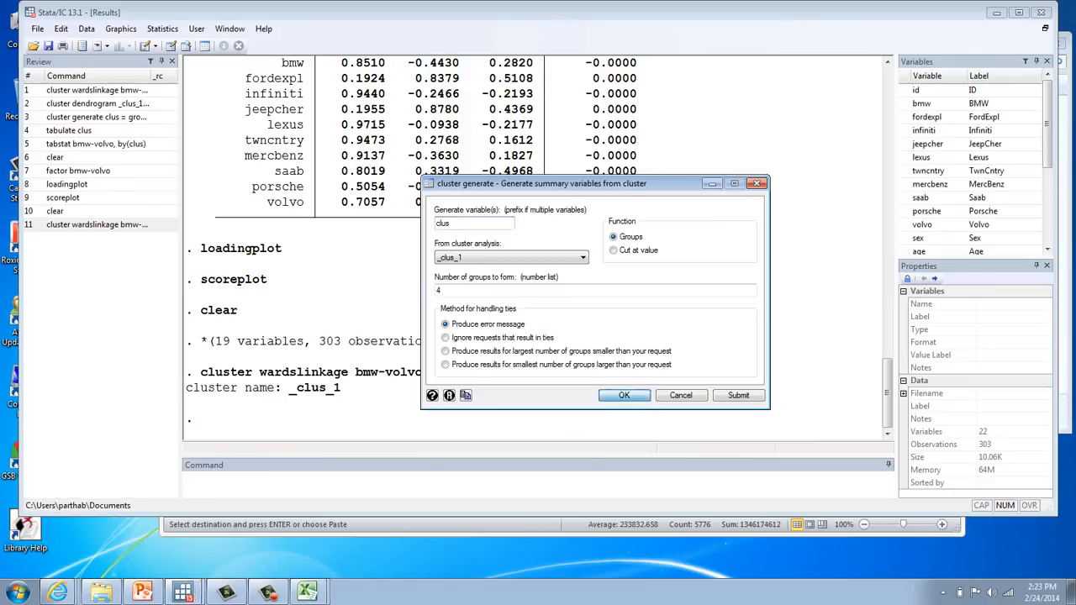
Run an analysis of variance with sex as the dependent variable and clus as the model term, using partial sums of squares
left_click(162, 29)
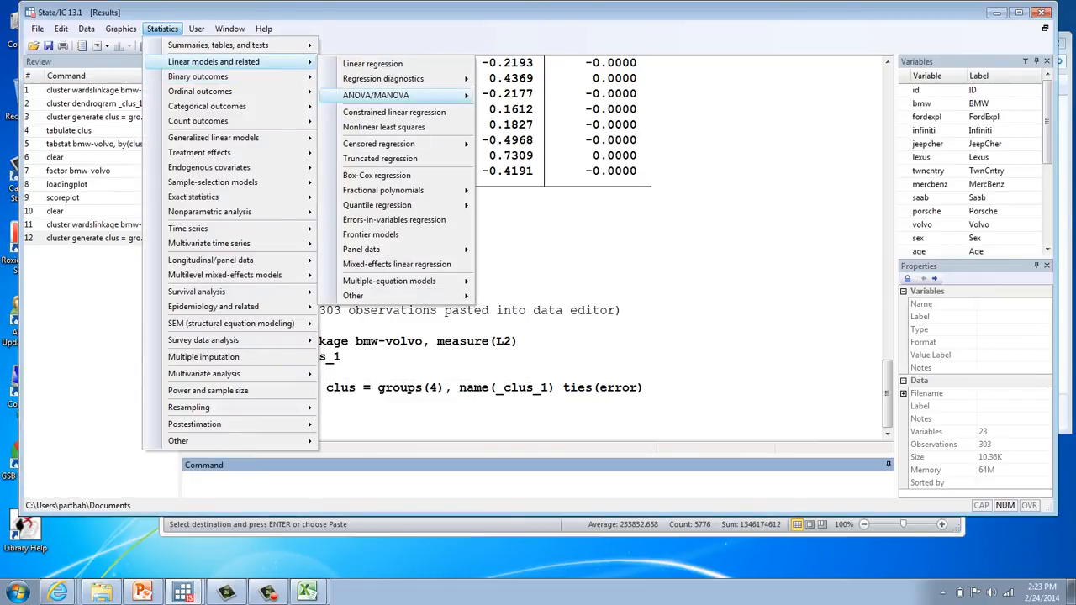
mouse_move(395, 95)
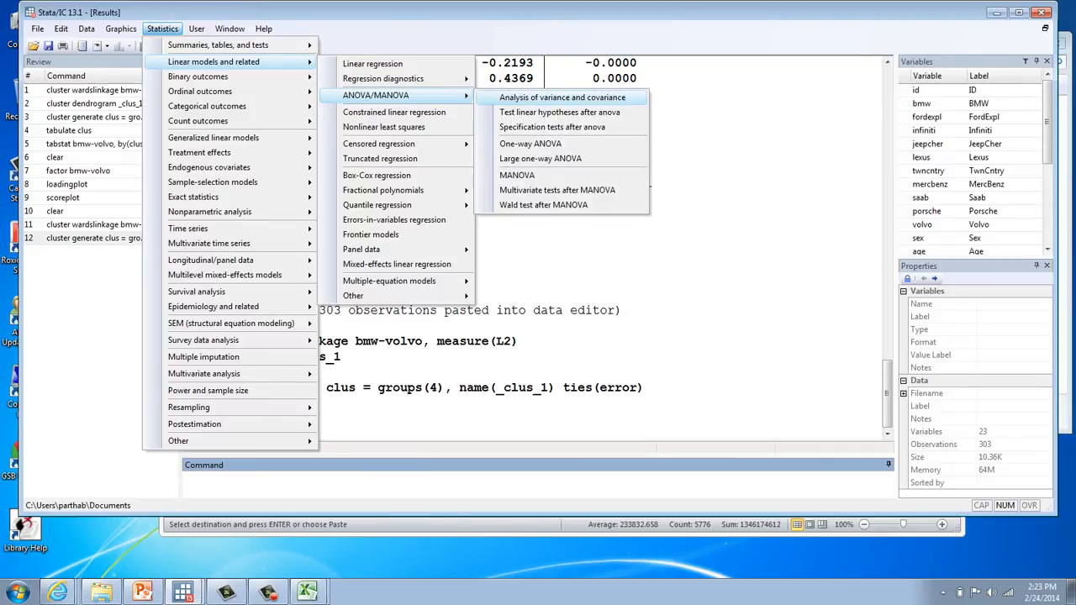
left_click(562, 97)
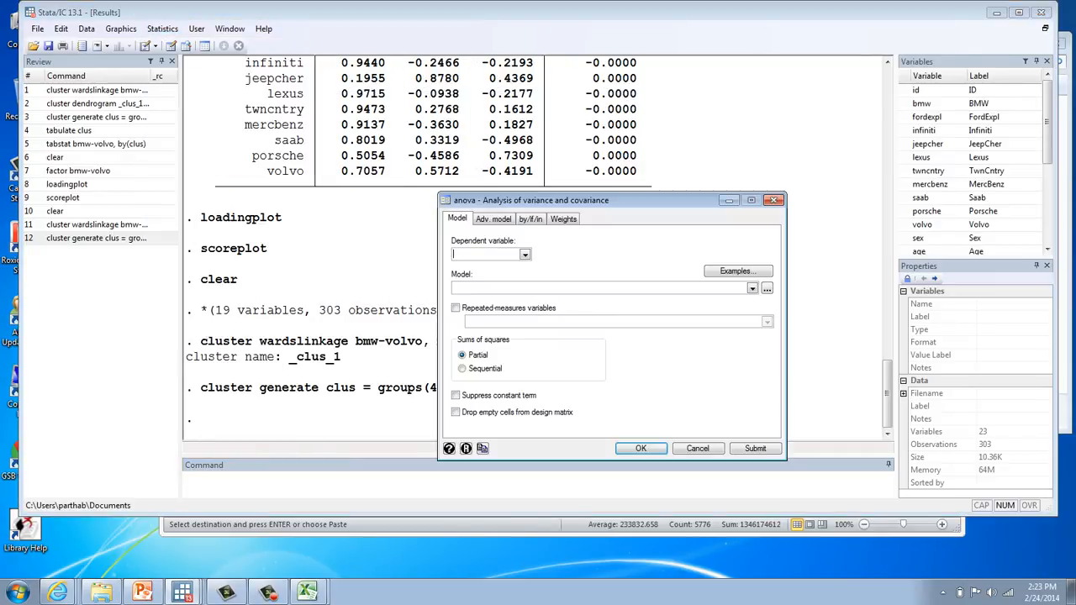
type("sex")
type("clus")
key("Return")
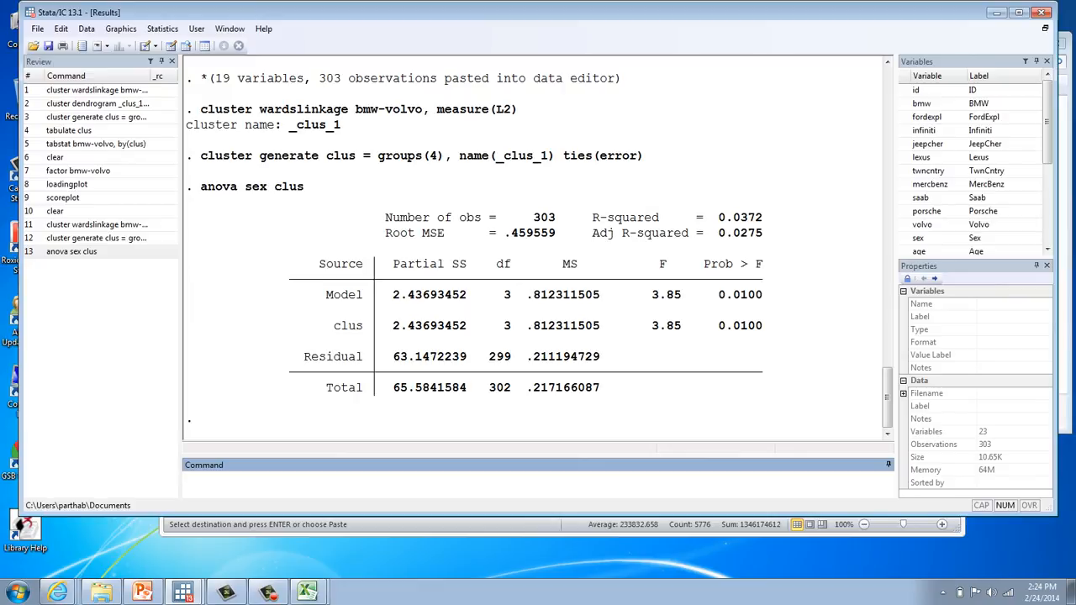
left_click(268, 593)
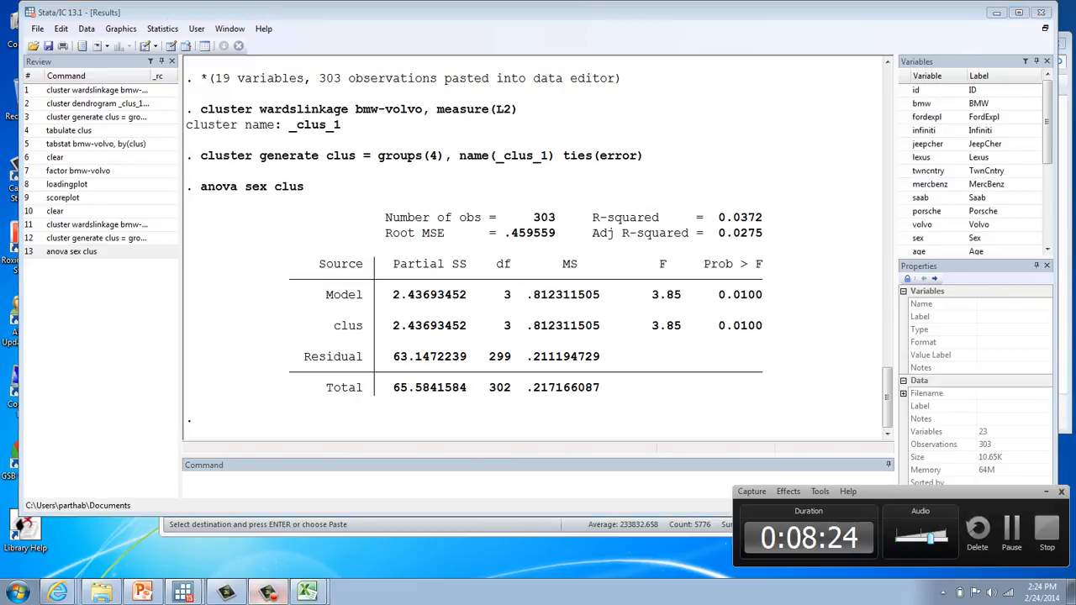